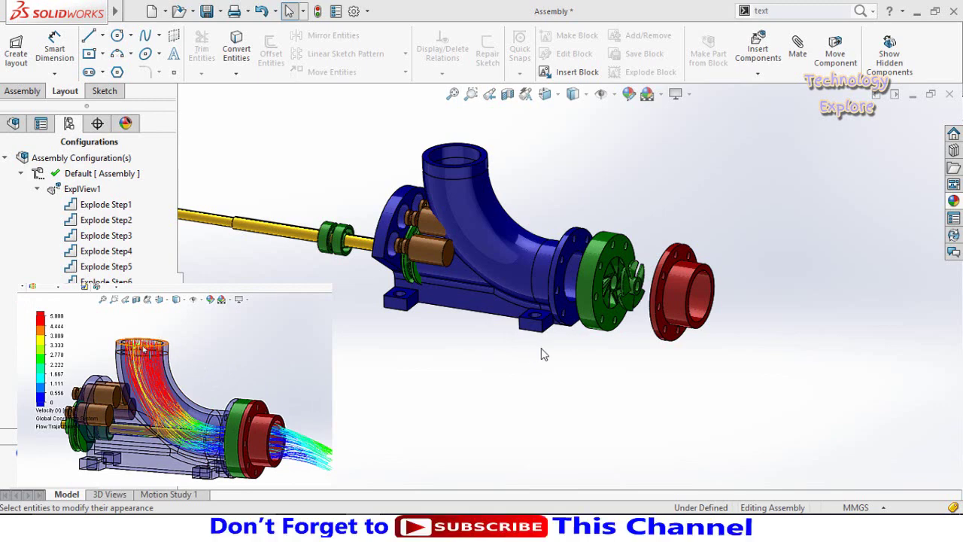
Collapse the turbine assembly's exploded view ExplView1 and return to the component tree.
scroll(573, 350, "down", 3)
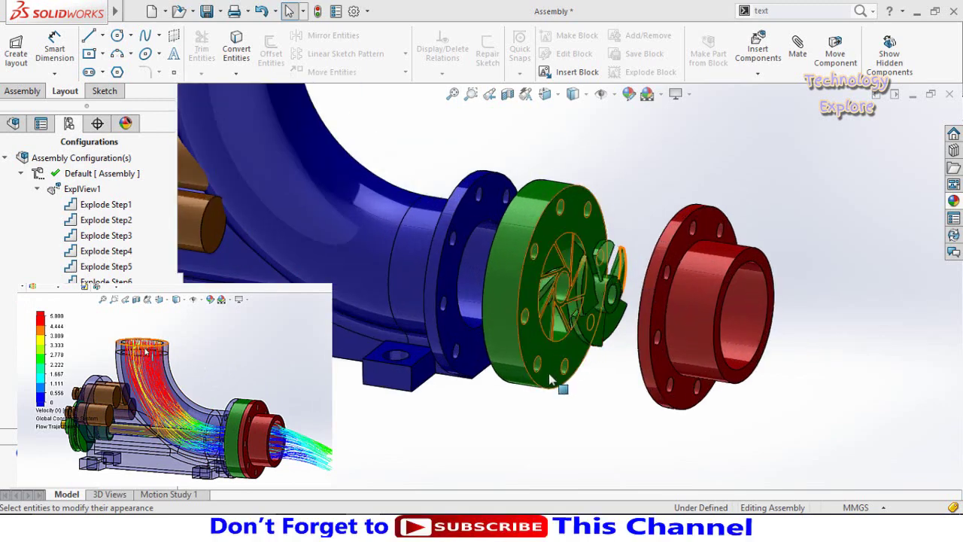
middle_click_drag(572, 346, 537, 376)
scroll(536, 376, "up", 4)
right_click(66, 189)
double_click(67, 192)
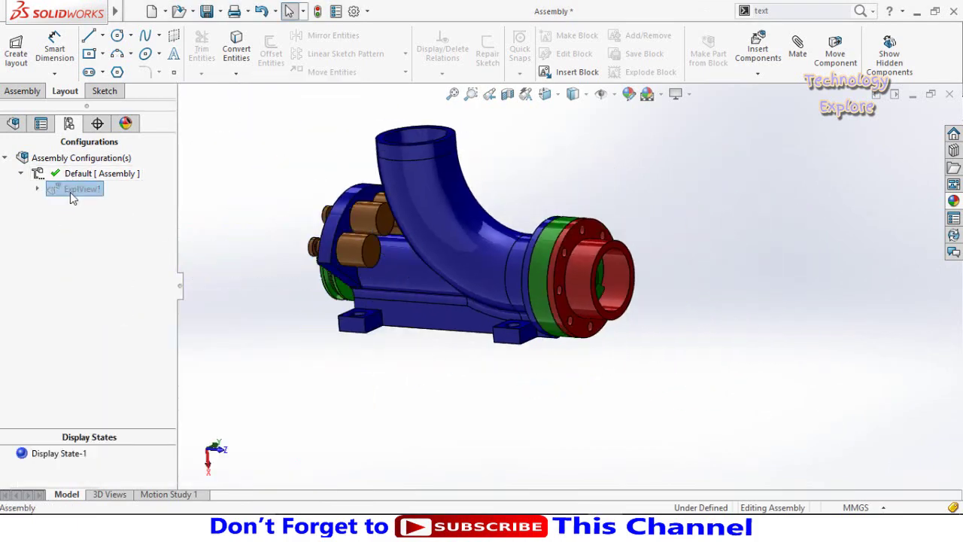
left_click(13, 125)
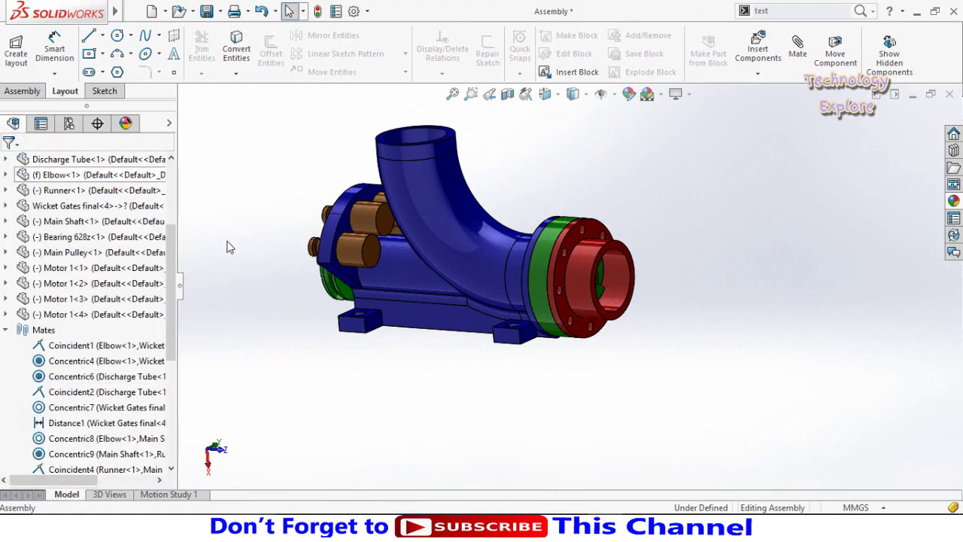
Load the SOLIDWORKS Flow Simulation 2016 add-in for the current session.
left_click(367, 11)
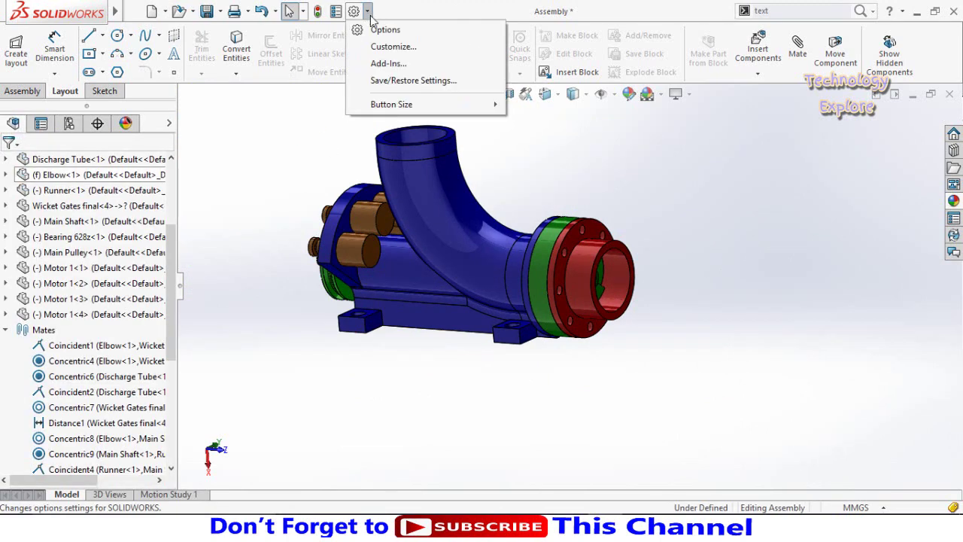
left_click(389, 65)
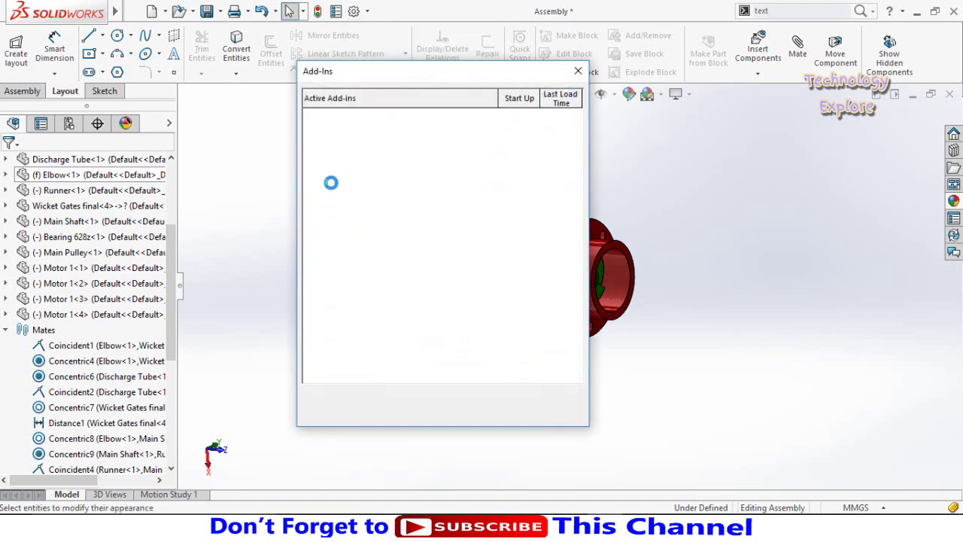
scroll(407, 242, "down", 4)
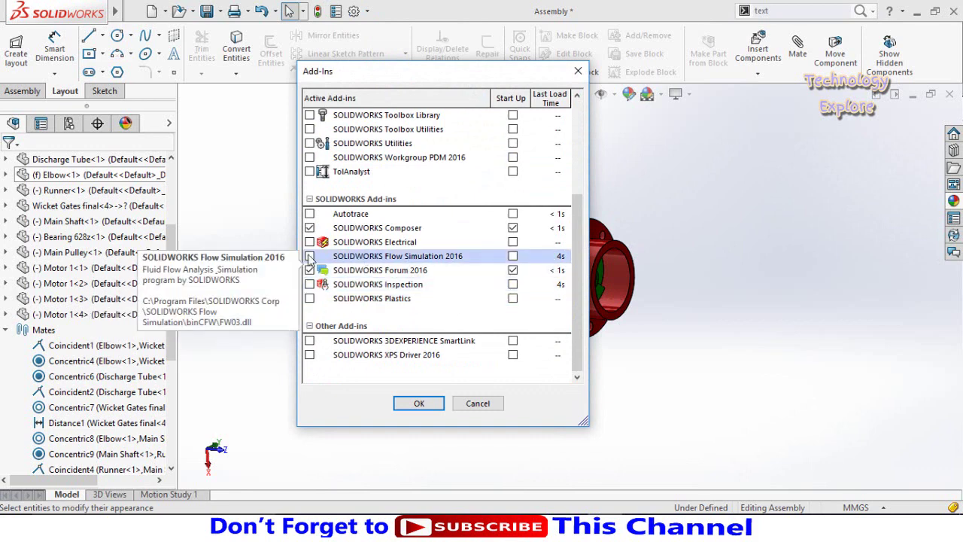
left_click(309, 256)
left_click(418, 402)
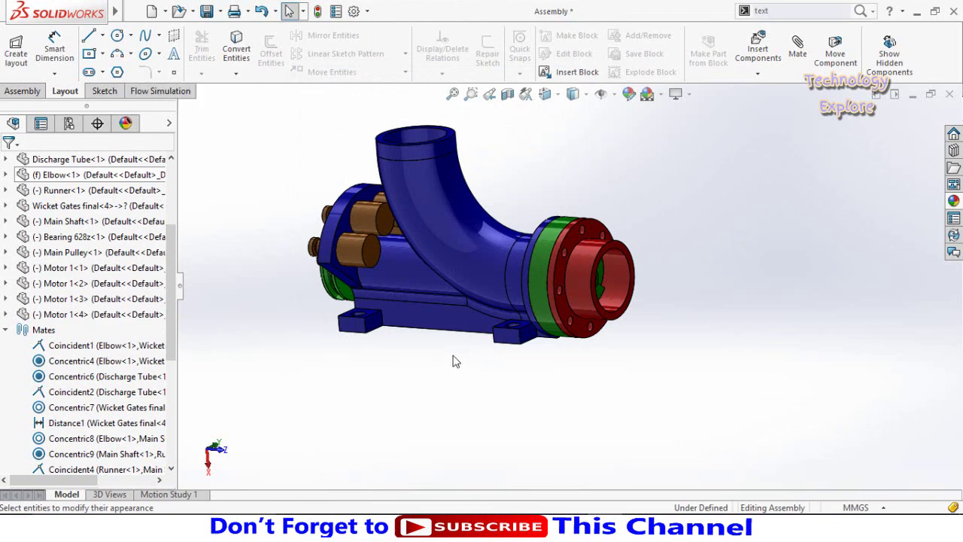
Start a Flow Simulation project with the Wizard, name it Kaplan Turbine and use the SI (m-kg-s) unit system.
middle_click_drag(430, 379, 425, 345)
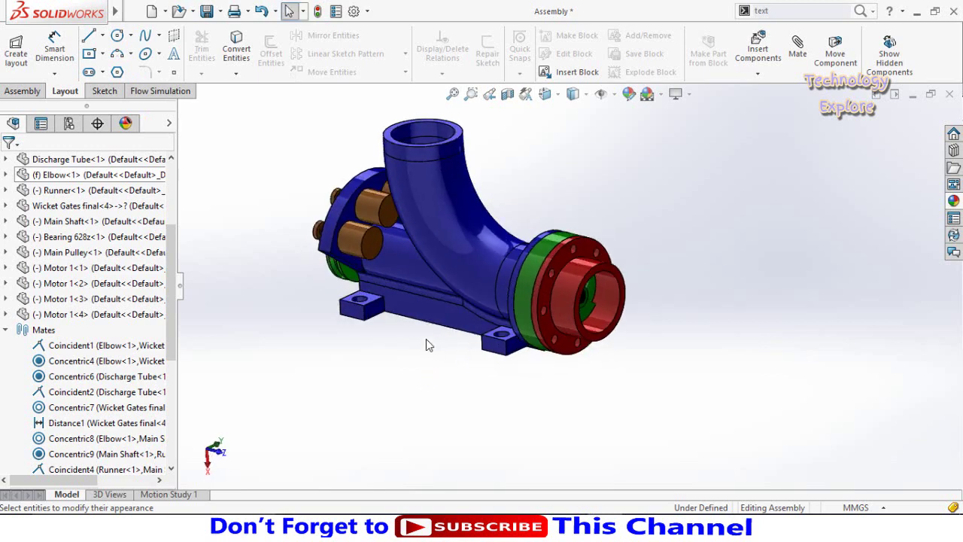
left_click(158, 92)
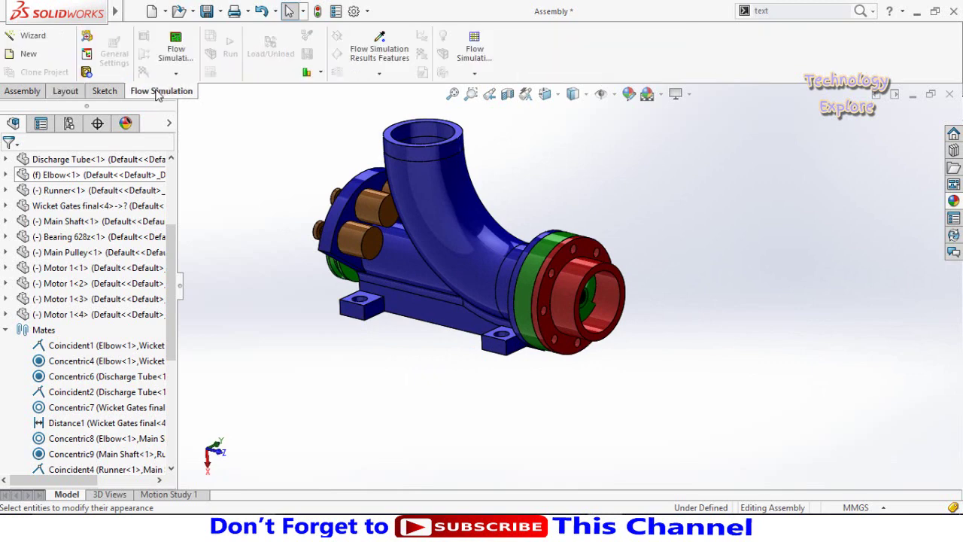
left_click(36, 39)
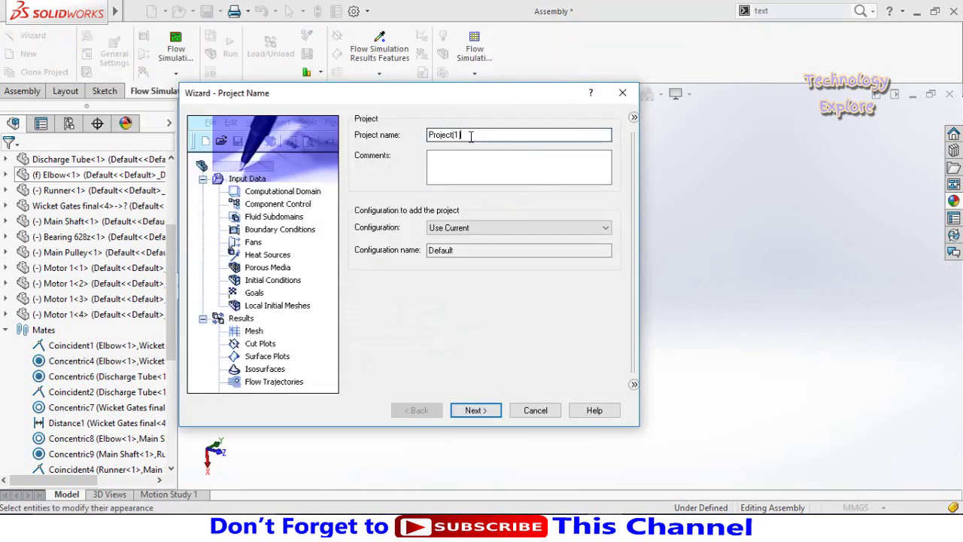
double_click(471, 136)
left_click_drag(470, 135, 417, 140)
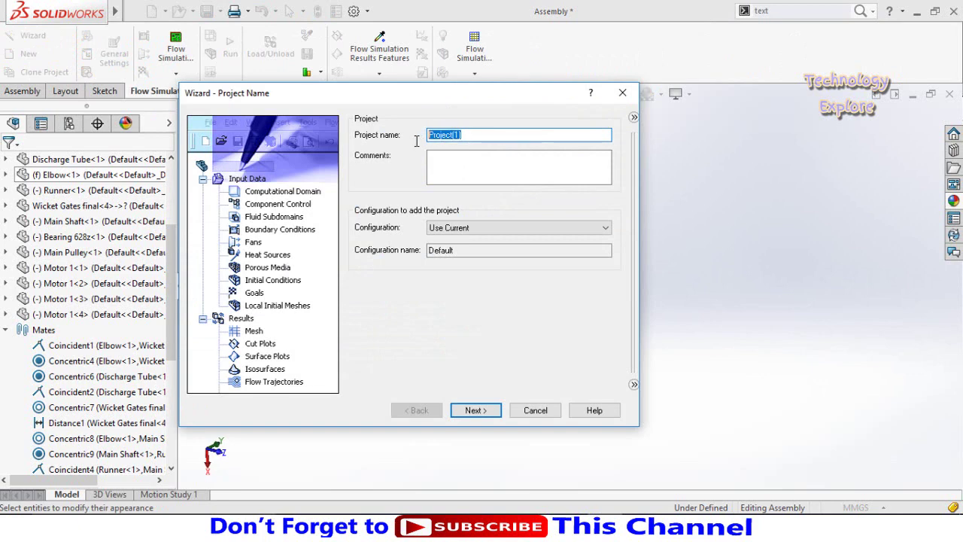
type("Kaplan Turbien")
key("BackSpace")
key("BackSpace")
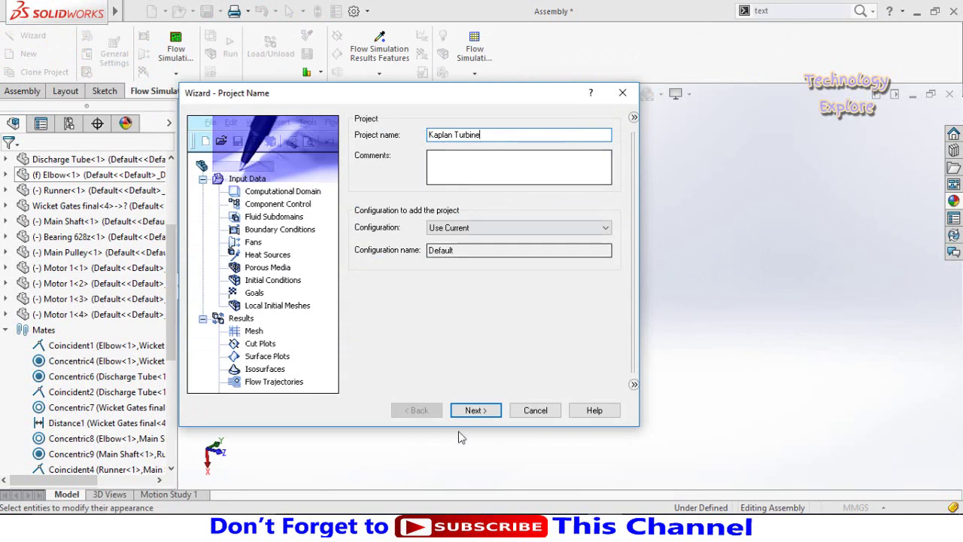
left_click(478, 409)
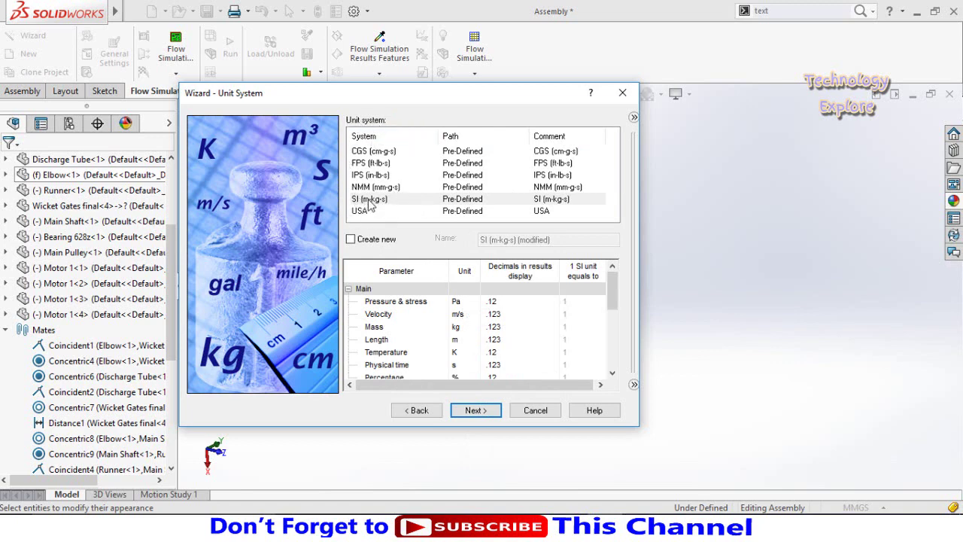
left_click(416, 200)
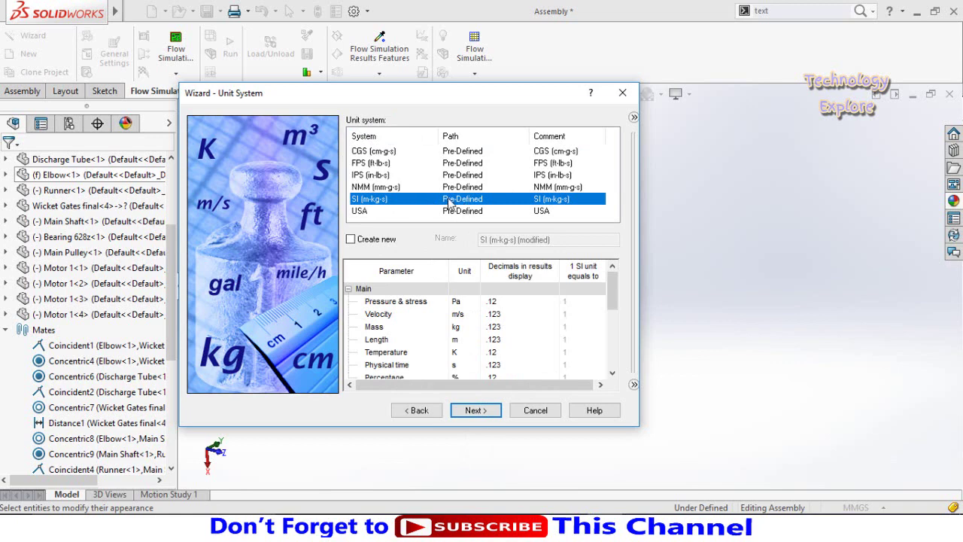
left_click(476, 410)
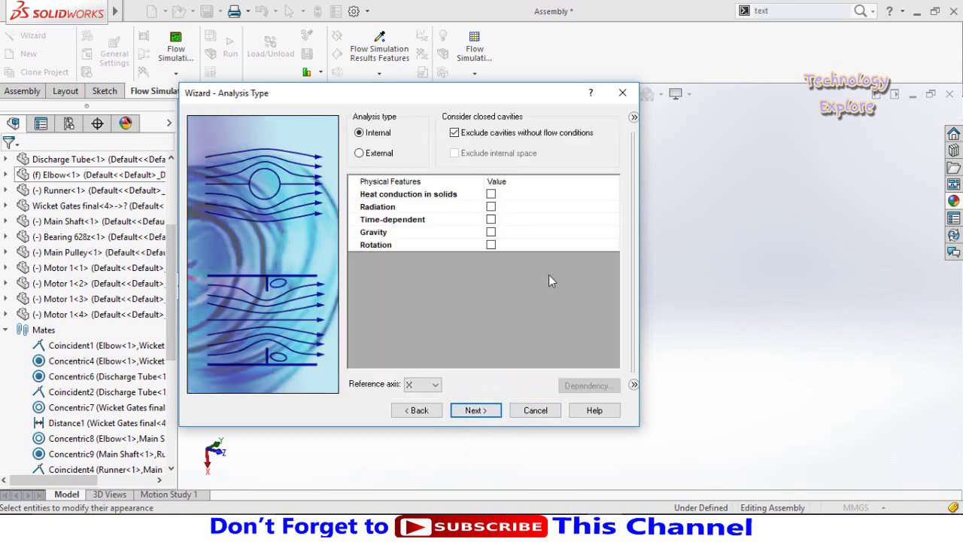
Set an external analysis that excludes cavities without flow conditions and internal space, with rotation and gravity enabled.
left_click(360, 155)
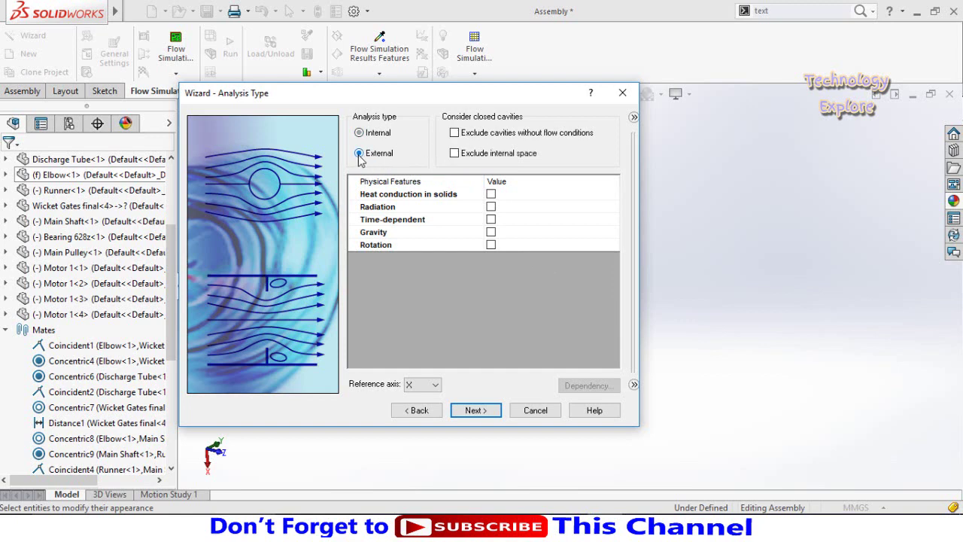
left_click(453, 132)
left_click(455, 154)
left_click(491, 245)
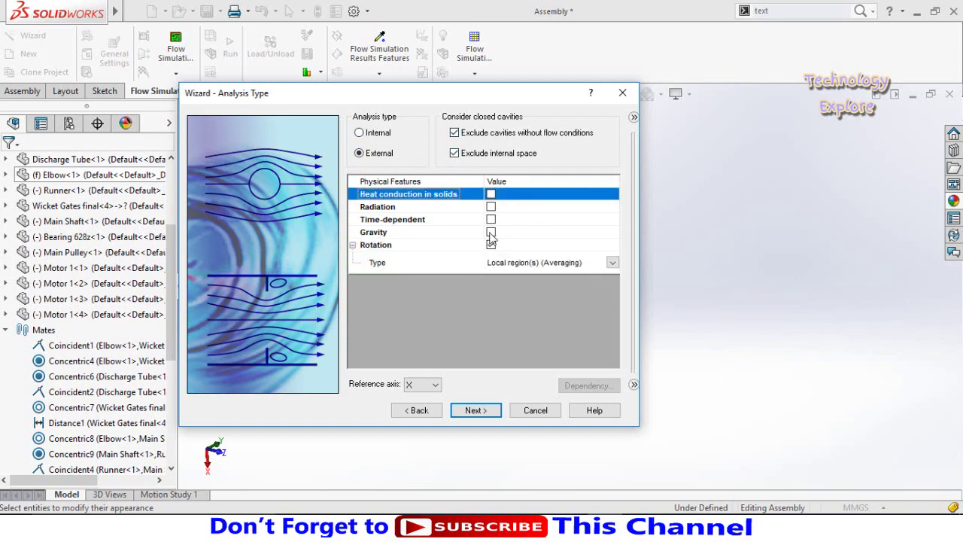
left_click(490, 232)
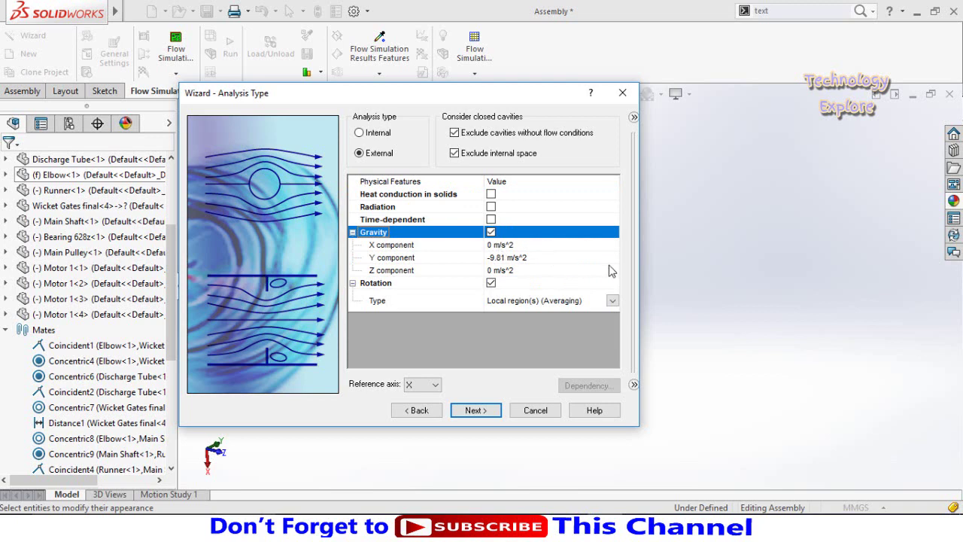
Set gravity to 9.81 m/s^2 in X and 0 in Y, and accept the analysis type settings.
left_click_drag(420, 103, 770, 91)
left_click(831, 238)
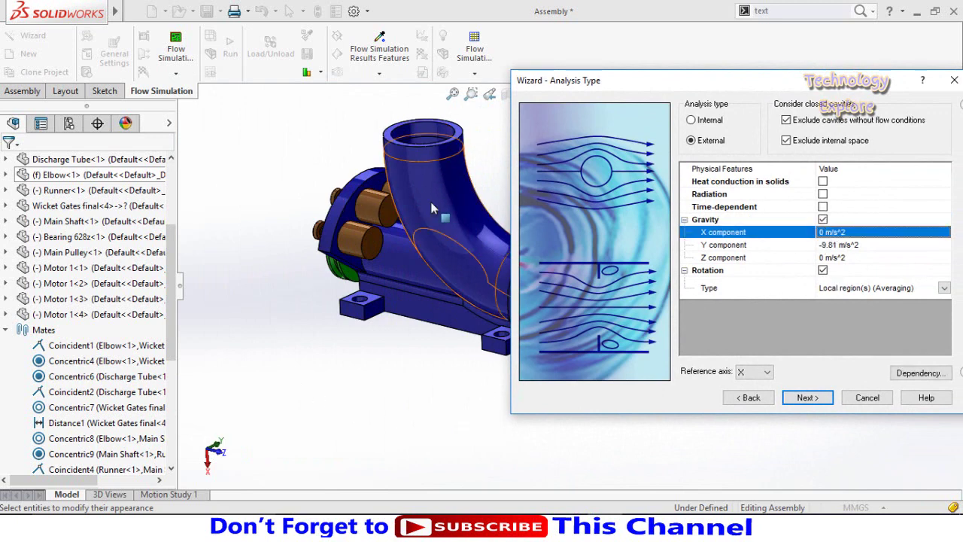
scroll(425, 210, "up", 7)
middle_click_drag(480, 248, 300, 171, "ctrl")
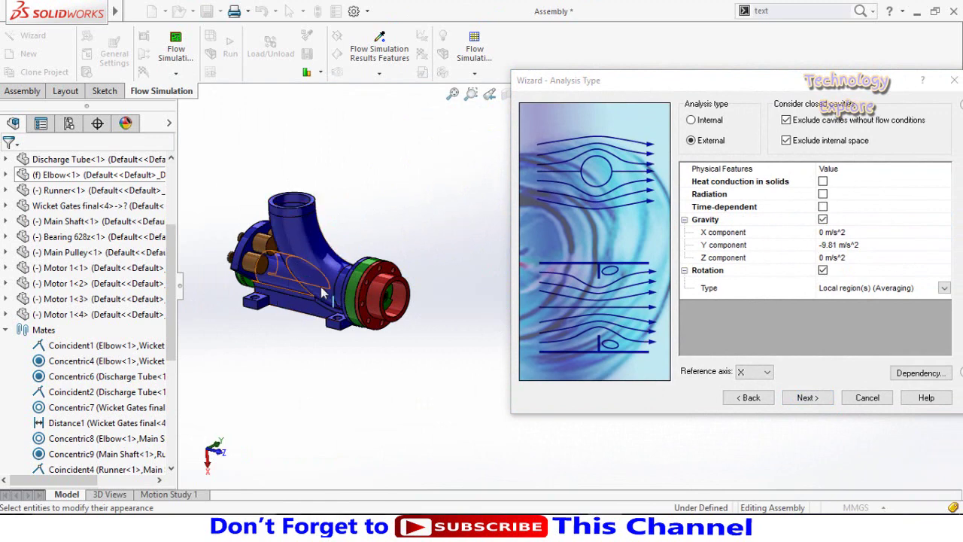
left_click(825, 233)
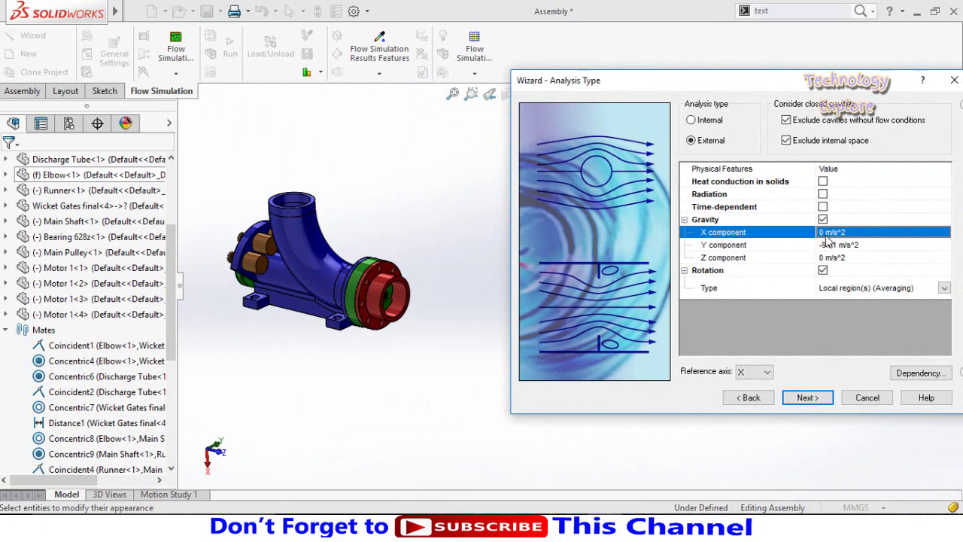
type("9.81")
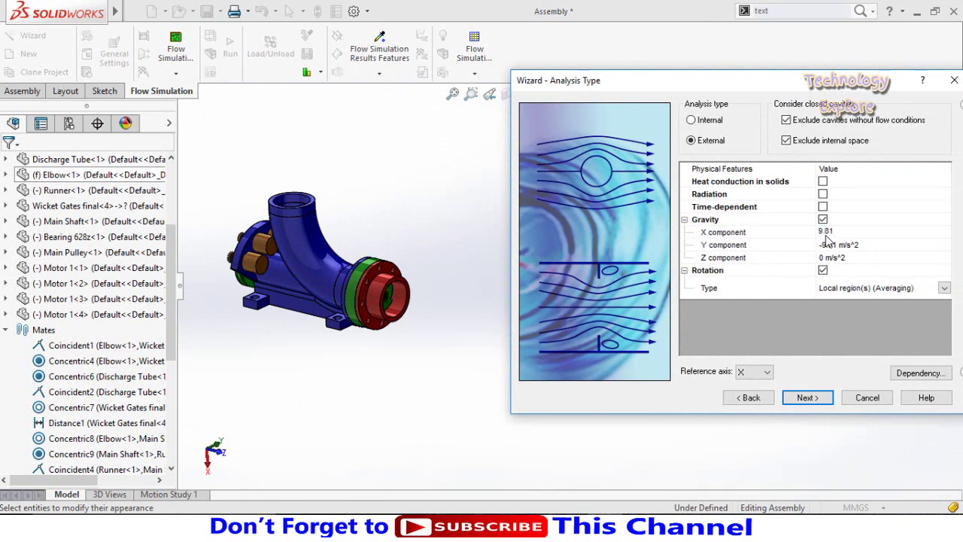
left_click(843, 311)
left_click(828, 246)
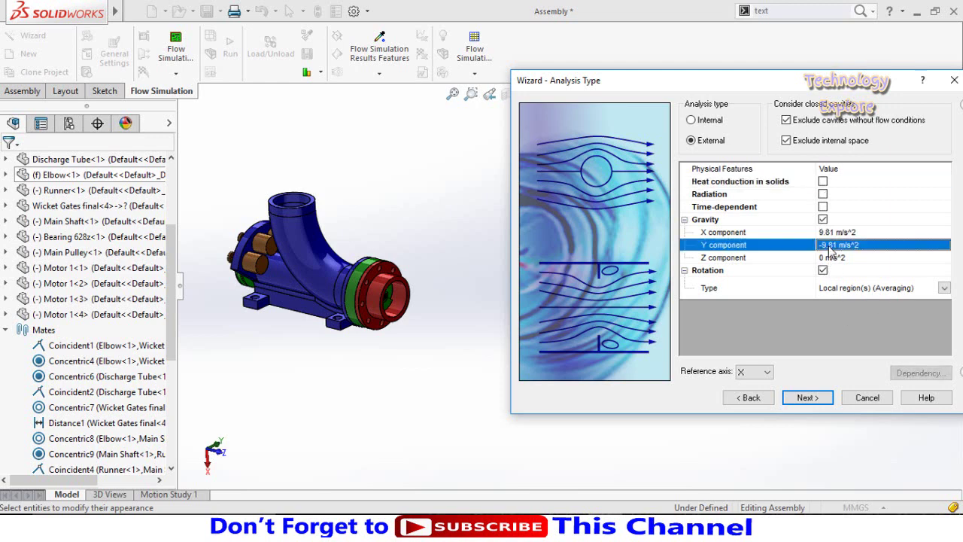
type("0")
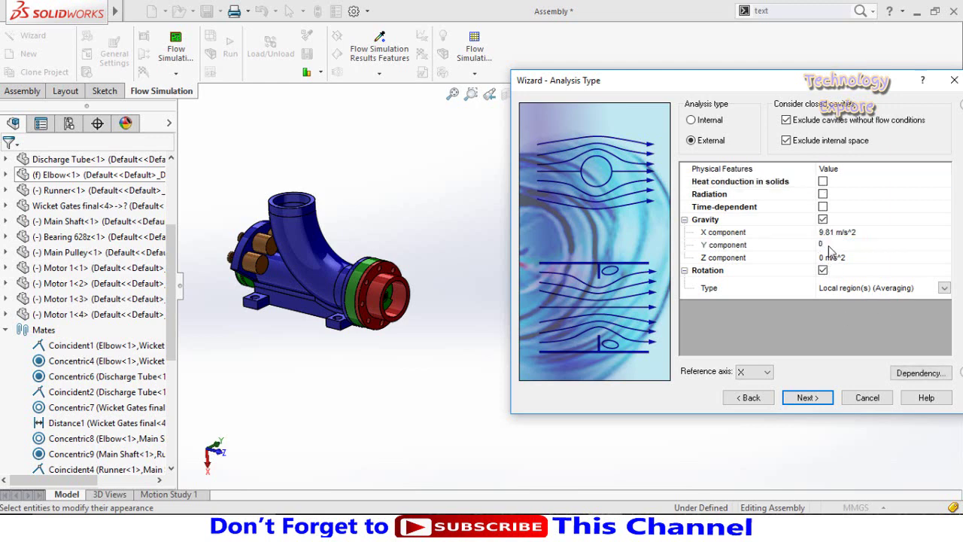
left_click(754, 329)
scroll(400, 347, "up", 3)
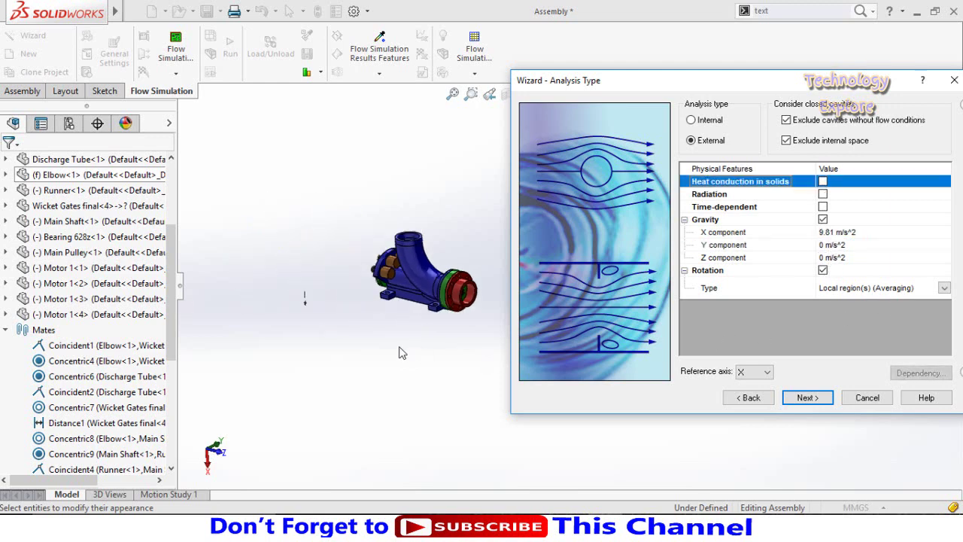
scroll(398, 278, "down", 2)
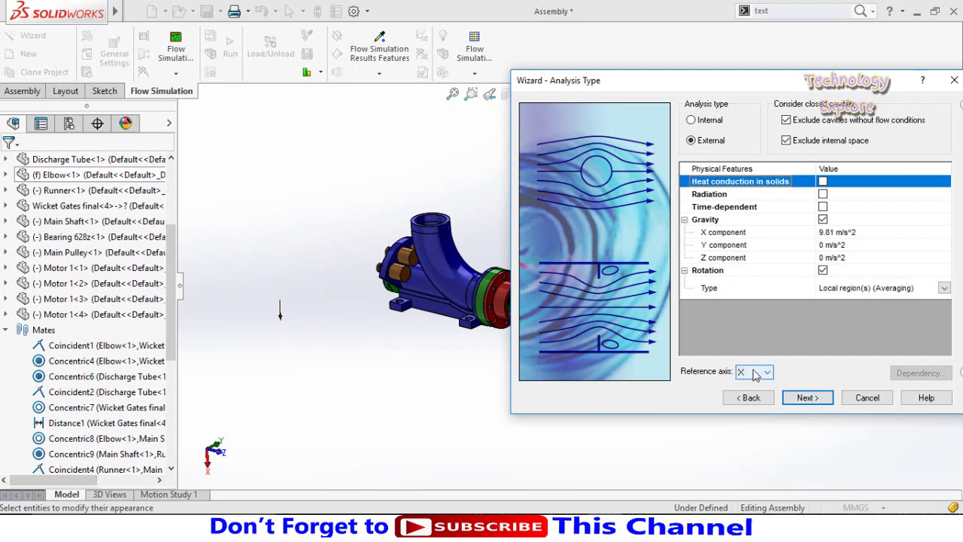
left_click(810, 399)
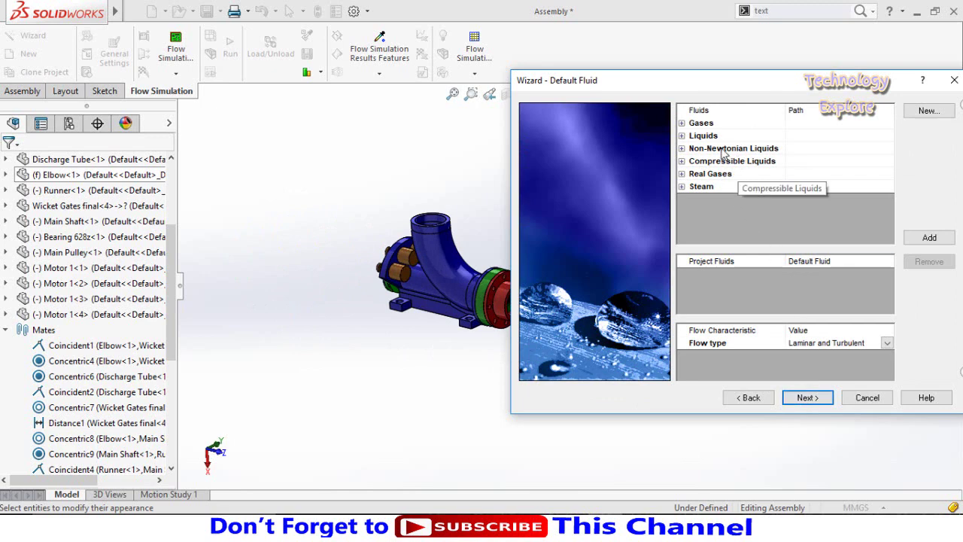
Add Water from the liquids as the project's default fluid and enable cavitation.
left_click_drag(721, 88, 653, 75)
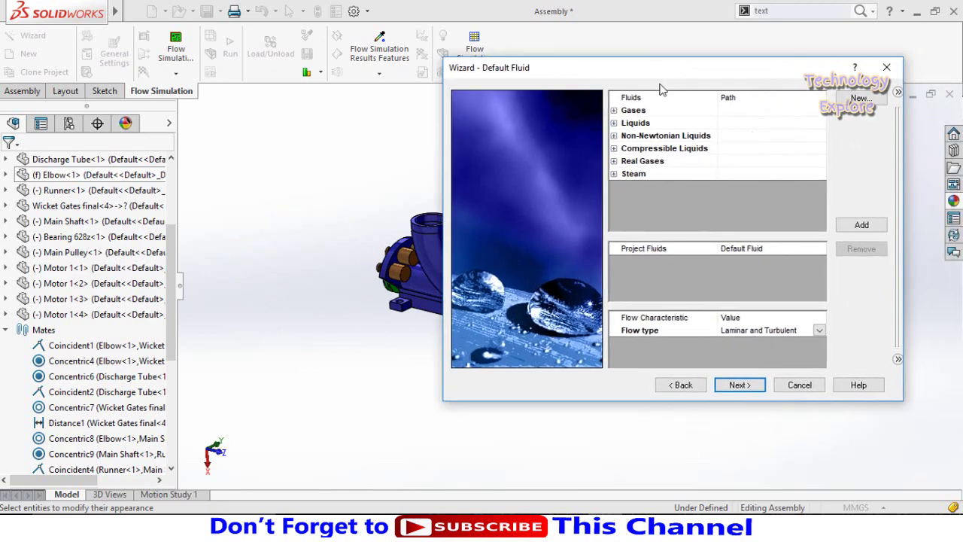
left_click(614, 122)
scroll(660, 164, "down", 4)
left_click(659, 185)
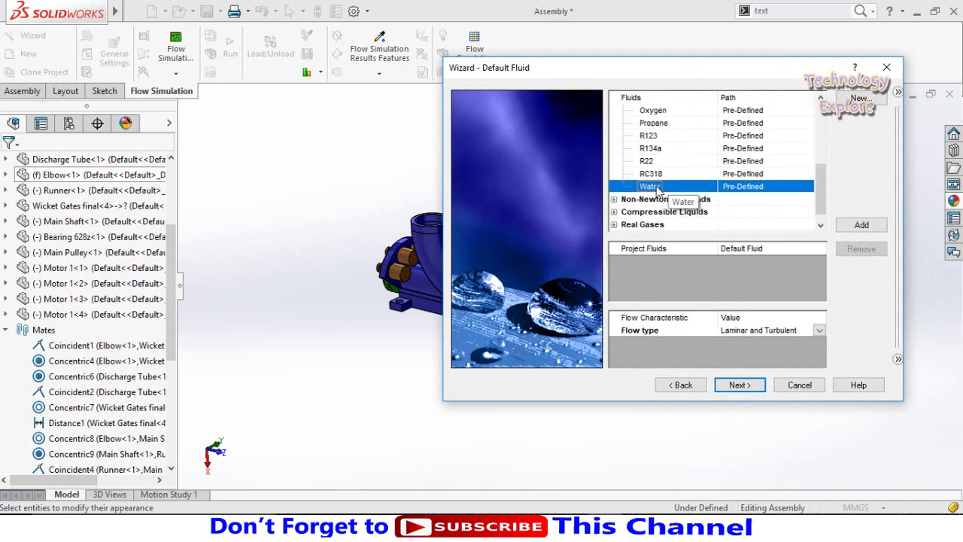
double_click(655, 186)
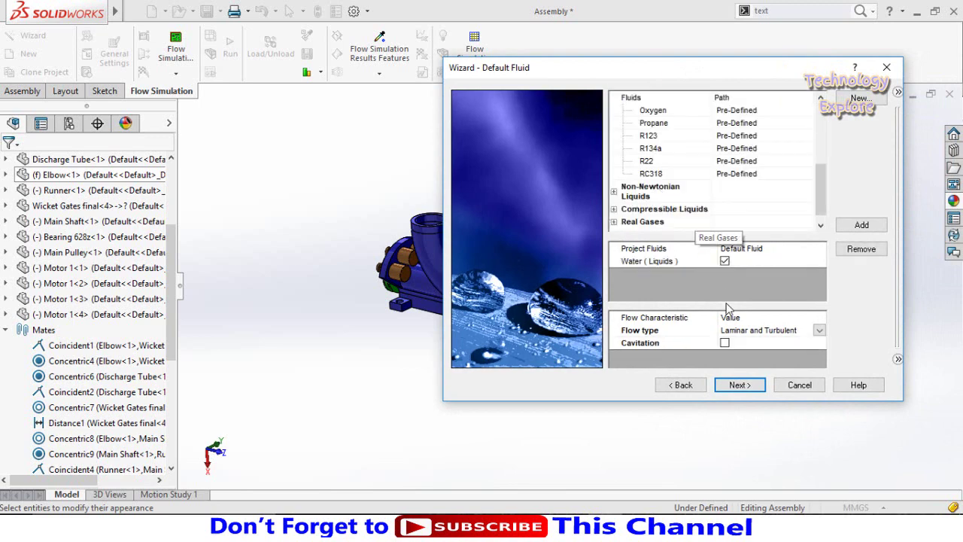
left_click(724, 343)
left_click(735, 386)
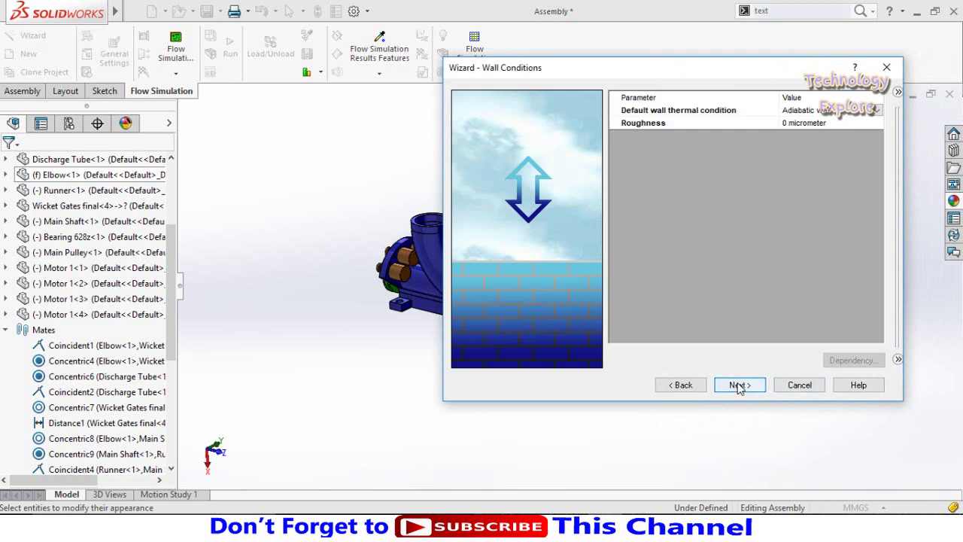
Accept the default wall conditions and set the initial velocity in the X direction to 4.4 m/s.
left_click(738, 386)
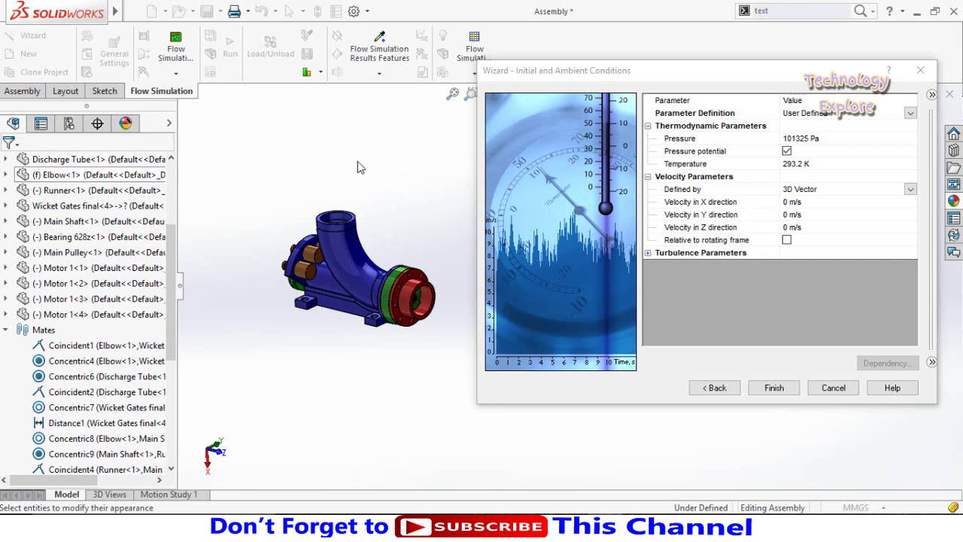
left_click(787, 202)
type("4.4")
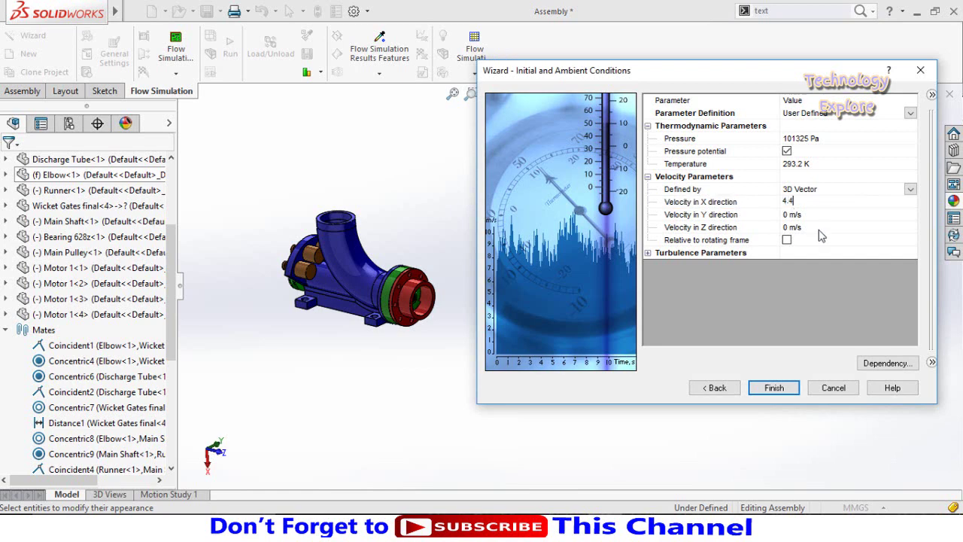
key("Return")
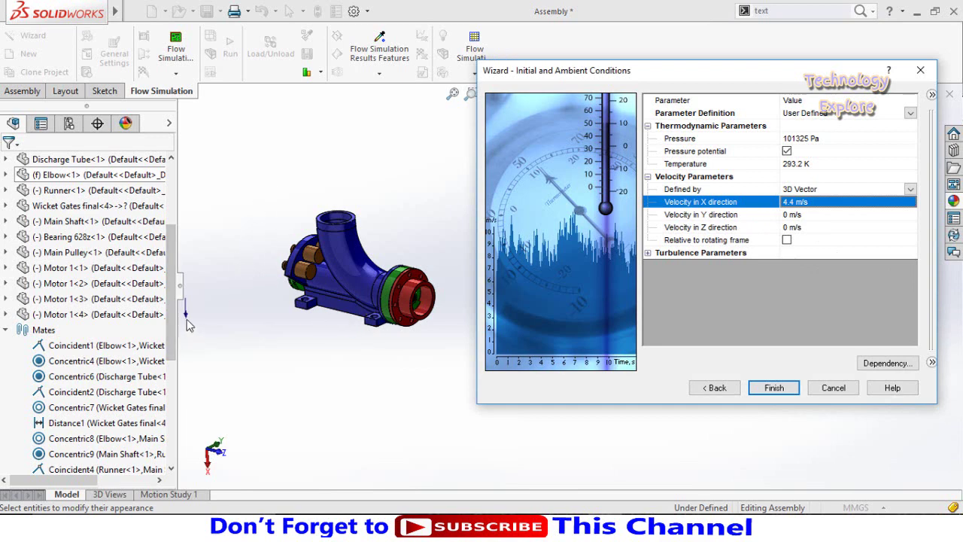
Finish the wizard with the entered initial conditions to create the Kaplan Turbine flow project.
left_click(774, 388)
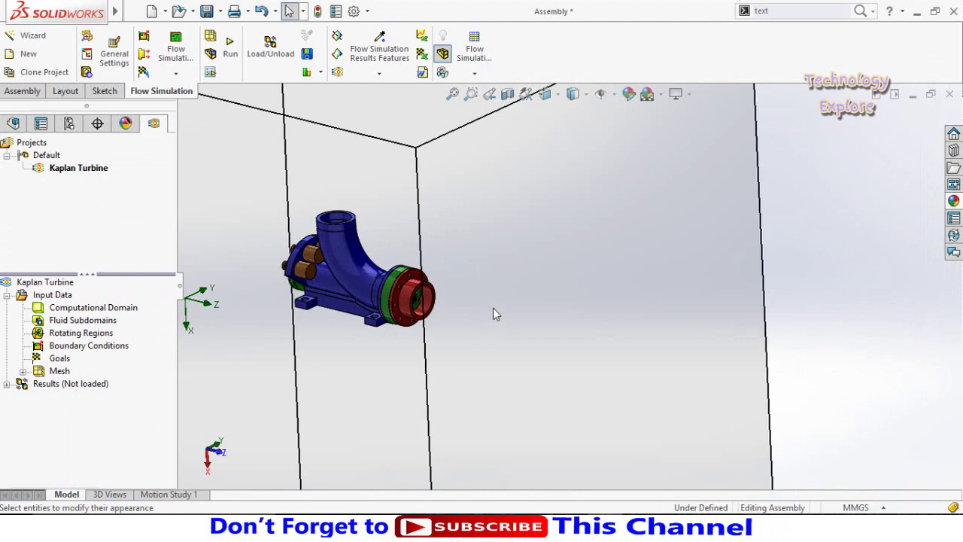
scroll(493, 313, "up", 5)
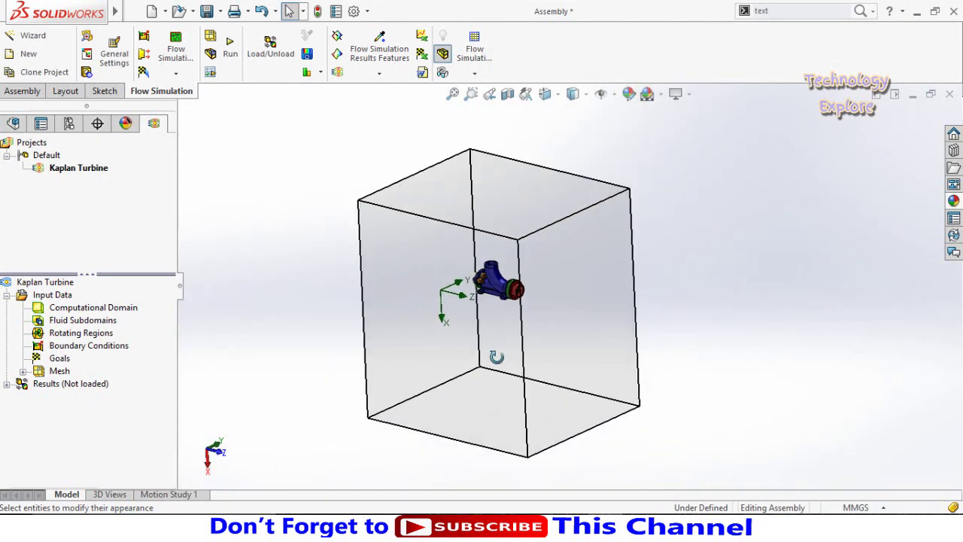
mouse_move(496, 348)
middle_mouse_down()
mouse_move(504, 336)
mouse_move(498, 348)
middle_mouse_up()
key("space")
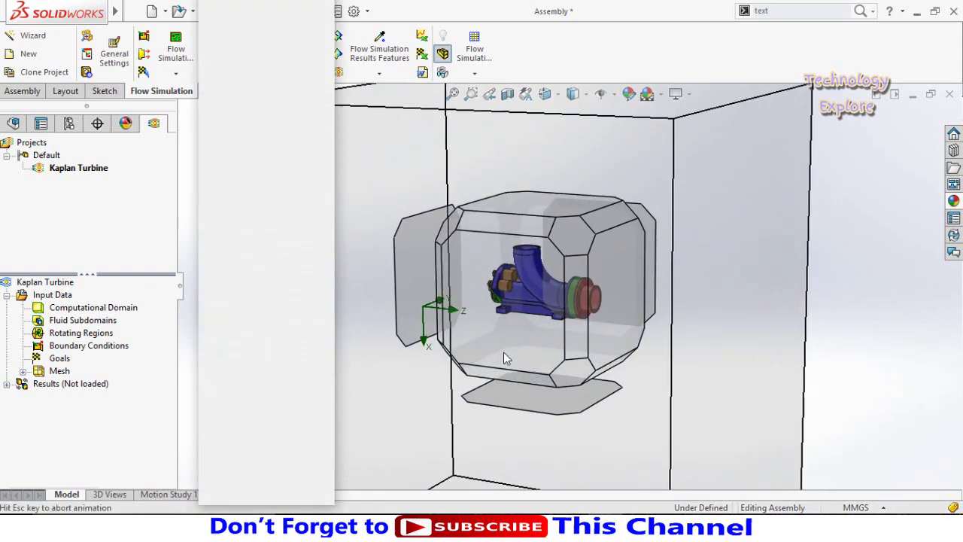
left_click(682, 358)
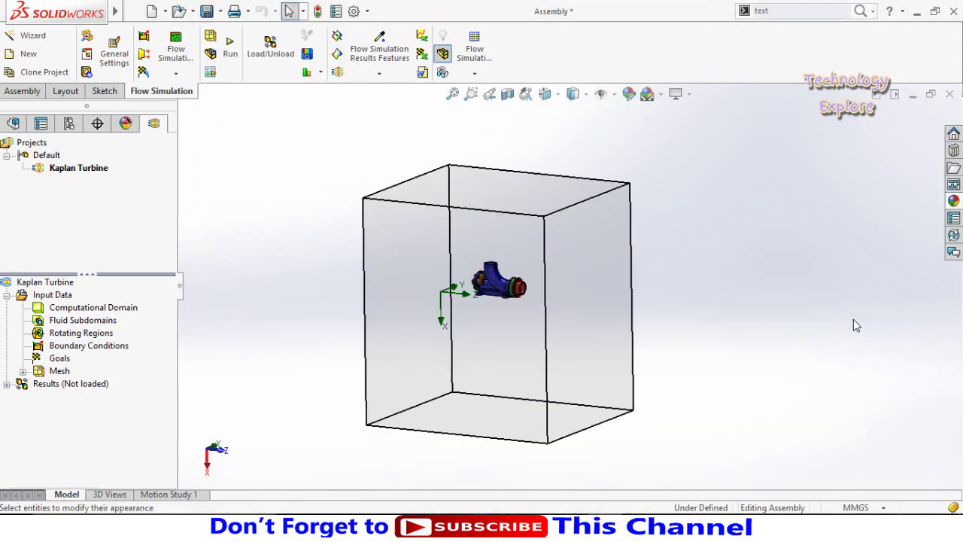
scroll(549, 291, "down", 5)
scroll(506, 306, "up", 1)
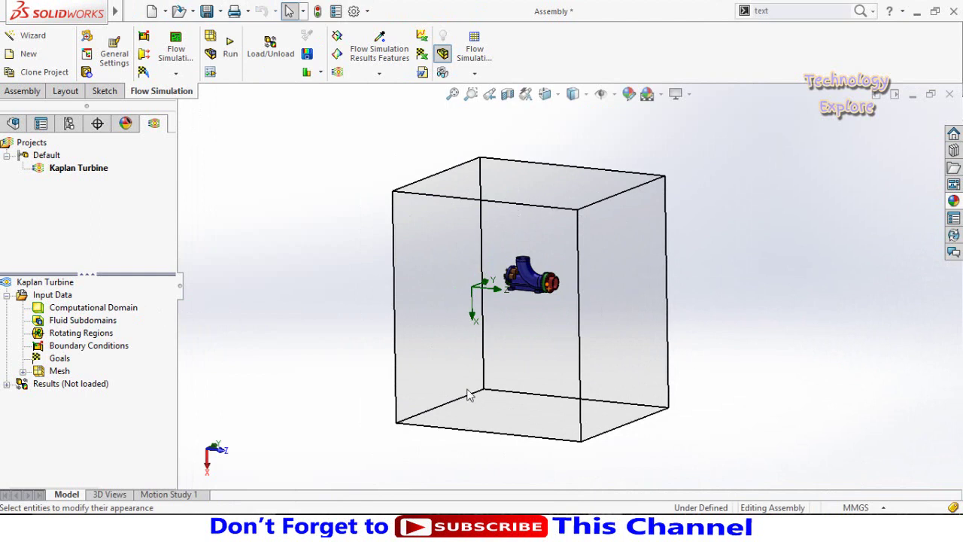
Edit the computational domain and shrink it to about -0.133 to -0.115 m in X and 0.184 to 0.405 m in Z.
right_click(104, 312)
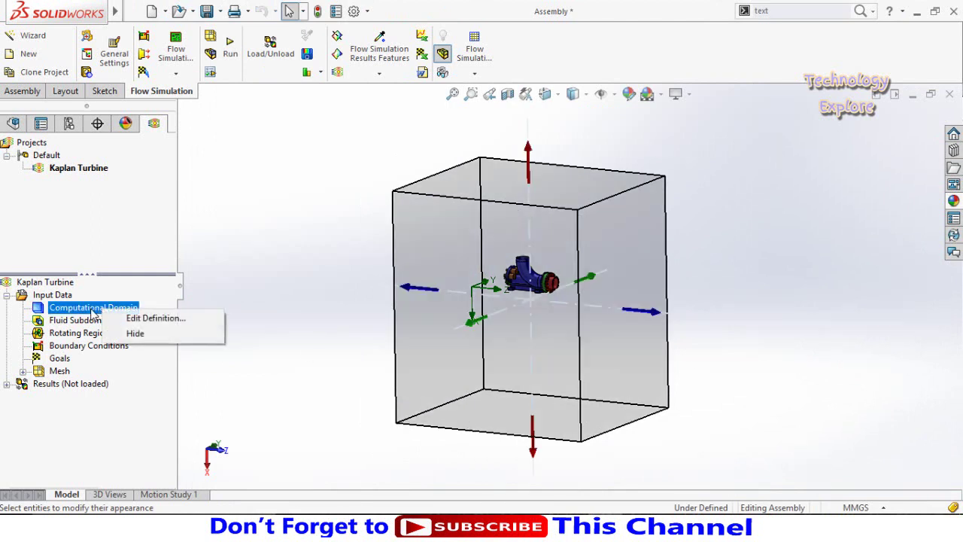
left_click(151, 318)
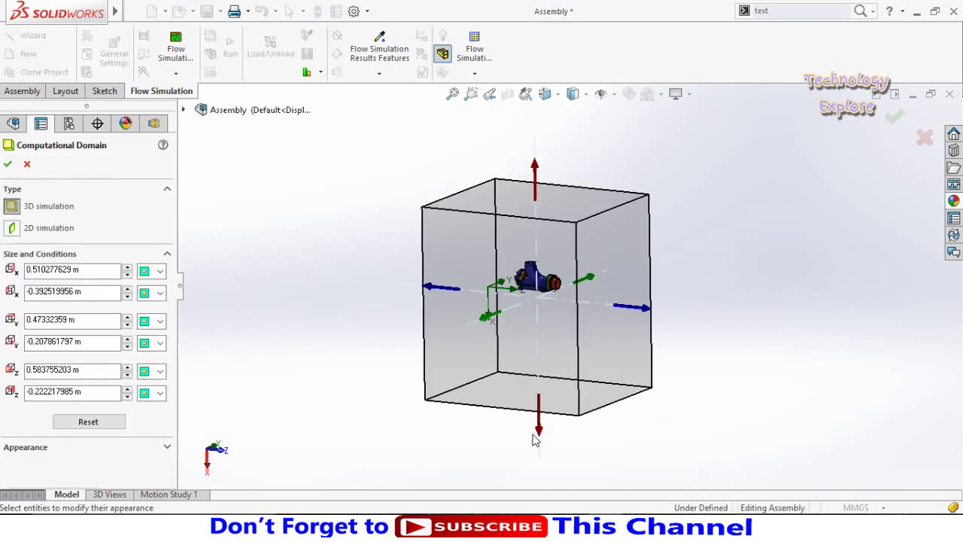
left_click_drag(542, 438, 538, 305)
left_click_drag(532, 171, 534, 226)
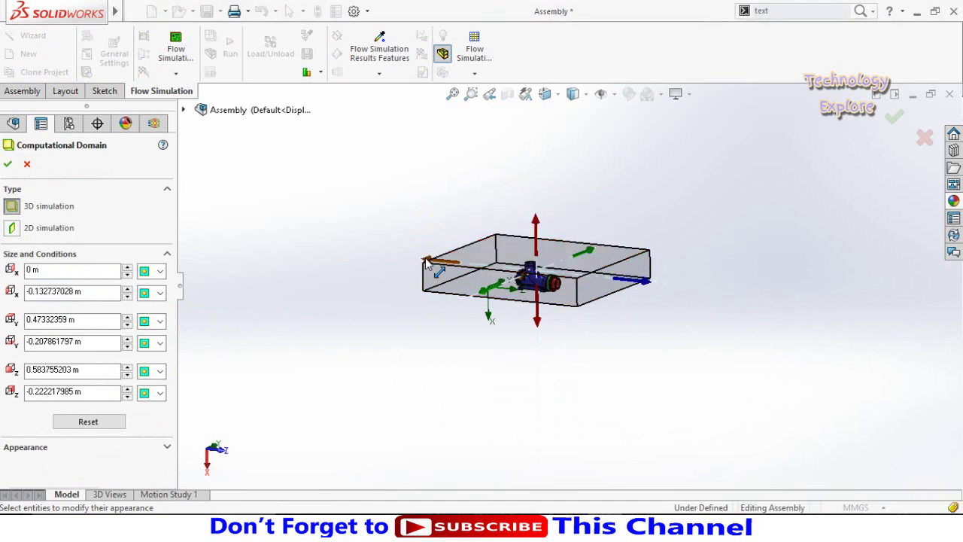
left_click_drag(426, 262, 508, 279)
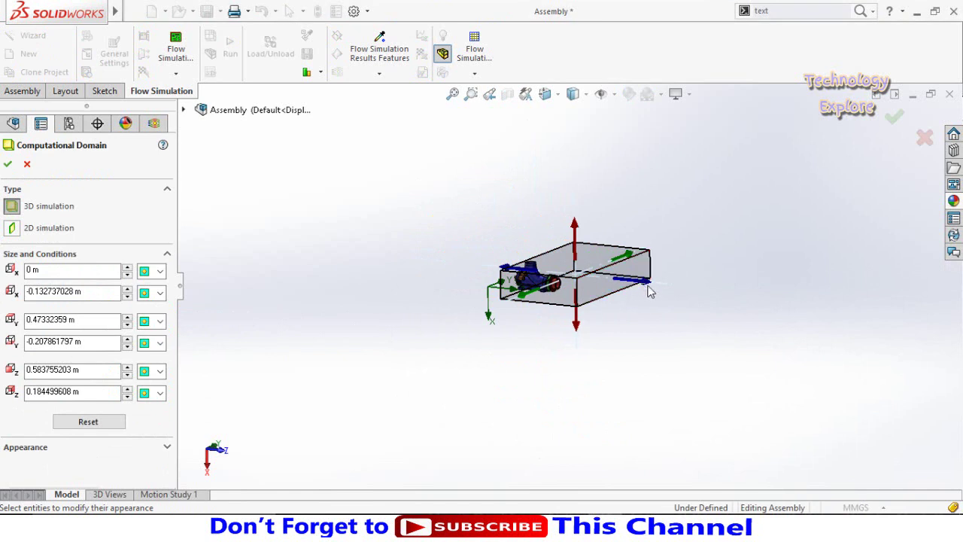
left_click_drag(645, 289, 614, 280)
left_click(578, 380)
left_click_drag(561, 324, 563, 301)
In a side view of the turbine, extend the domain's X max boundary to about 0.012 m.
key("space")
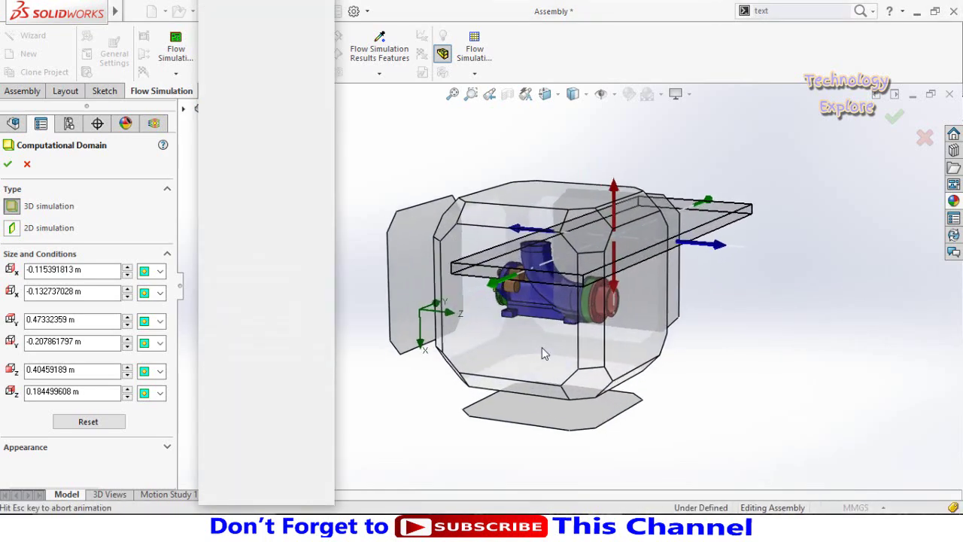
left_click(504, 348)
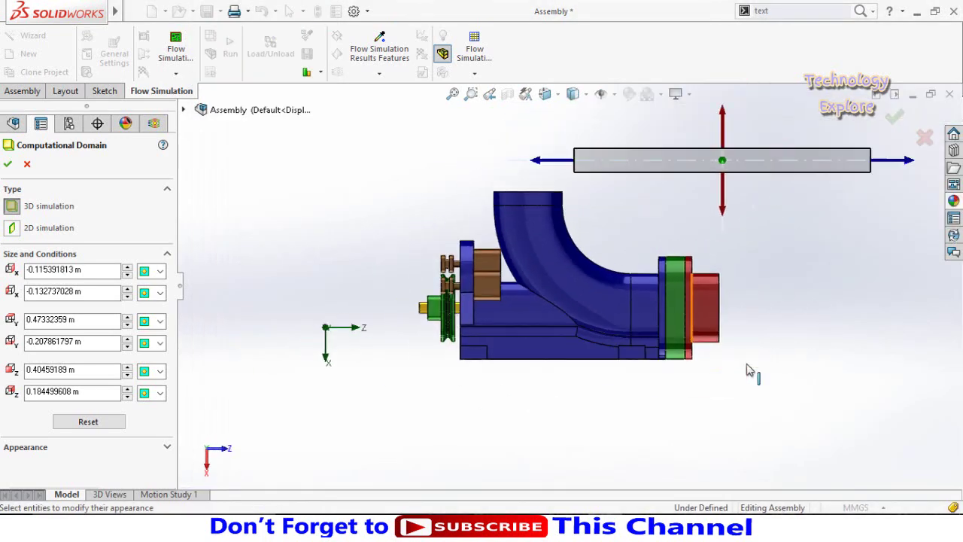
left_click_drag(701, 222, 700, 362)
left_click(684, 359)
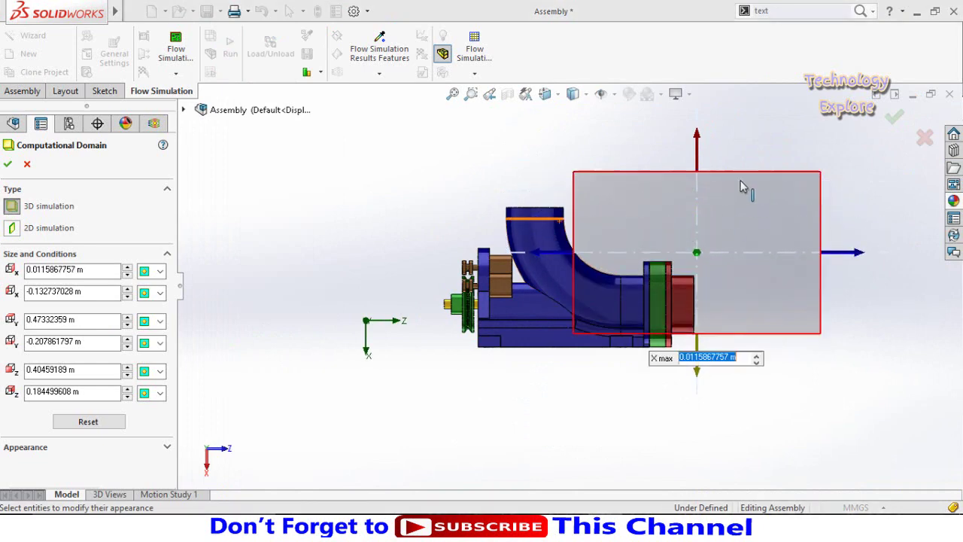
Fit the domain to the elbow and discharge tube with Z from about 0.124 to 0.349 m and X min about -0.101 m.
left_click_drag(534, 254, 468, 255)
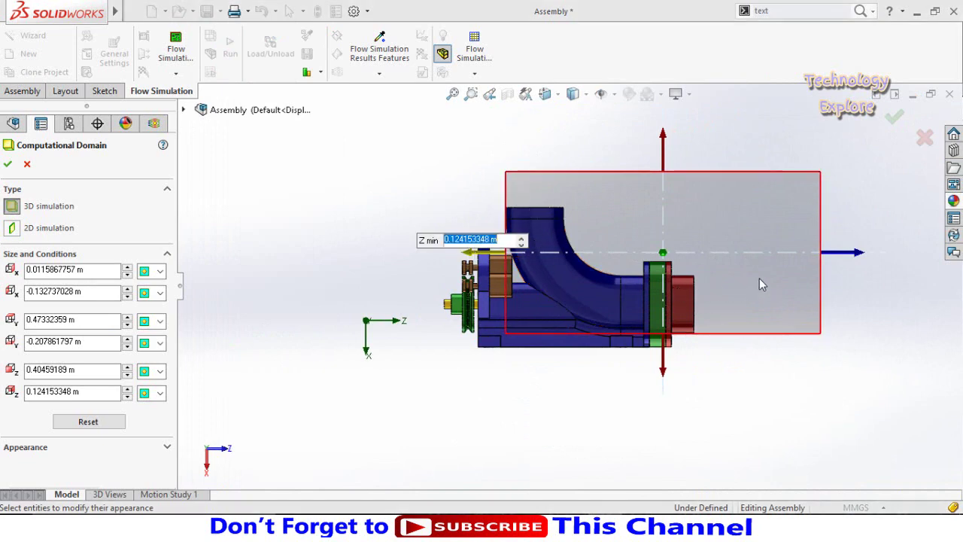
left_click_drag(862, 256, 798, 259)
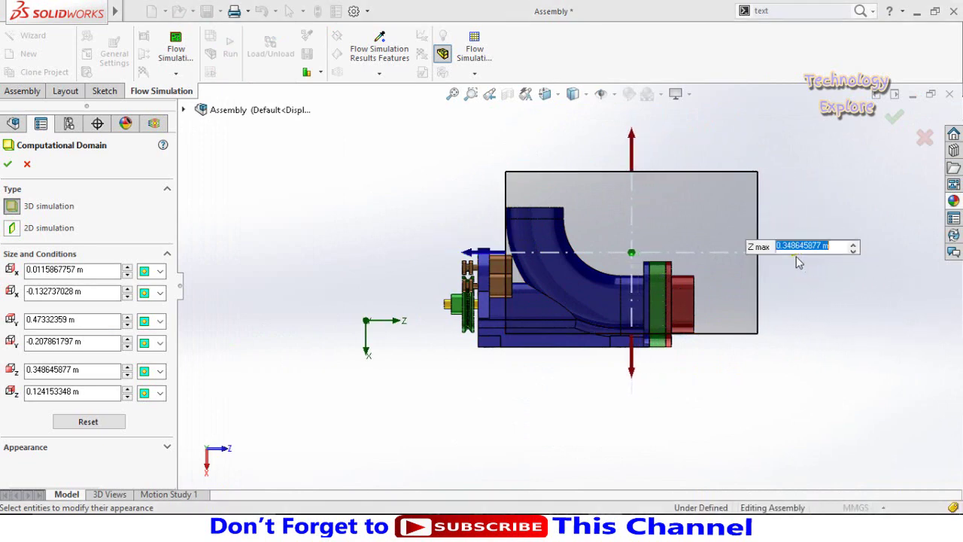
left_click(817, 305)
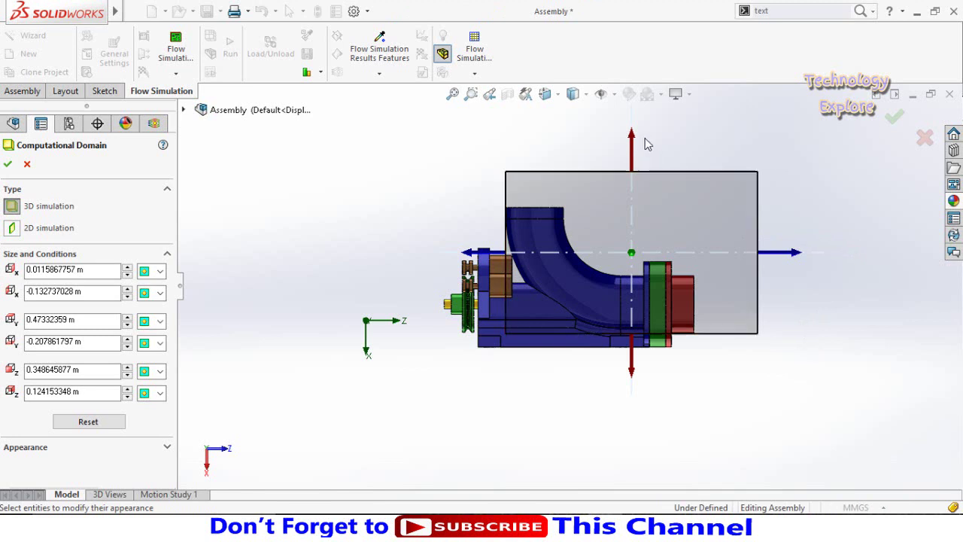
left_click_drag(634, 136, 629, 166)
left_click(448, 231)
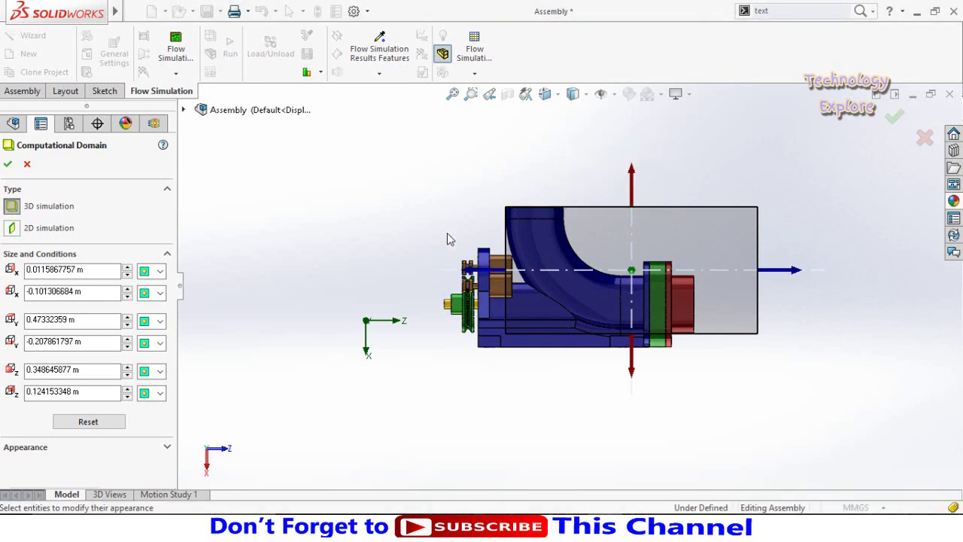
Viewing along the X axis, narrow the domain around the elbow to about 0.107 to 0.157 m in Y.
scroll(447, 236, "up", 3)
middle_click_drag(490, 208, 509, 382)
scroll(554, 188, "down", 6)
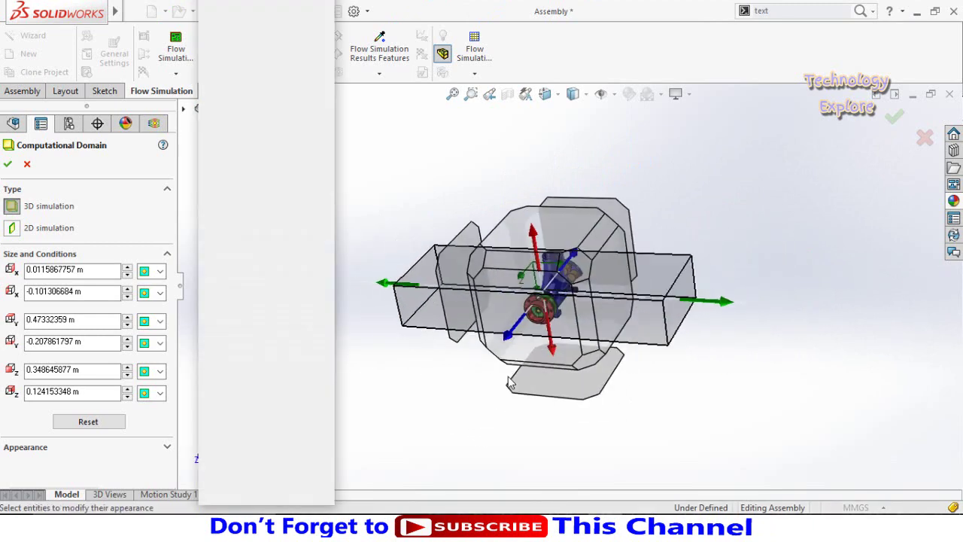
key("ctrl+8")
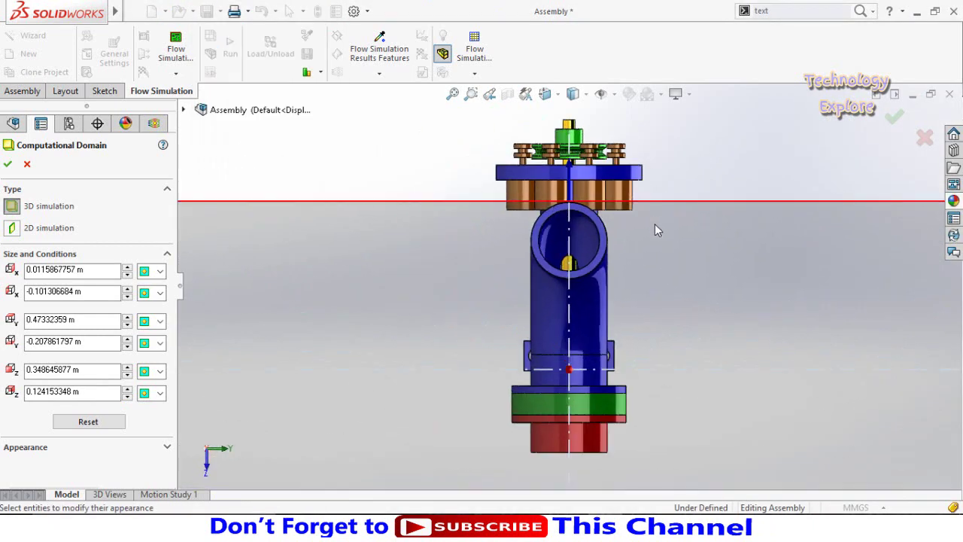
scroll(602, 319, "up", 6)
left_click_drag(358, 317, 516, 327)
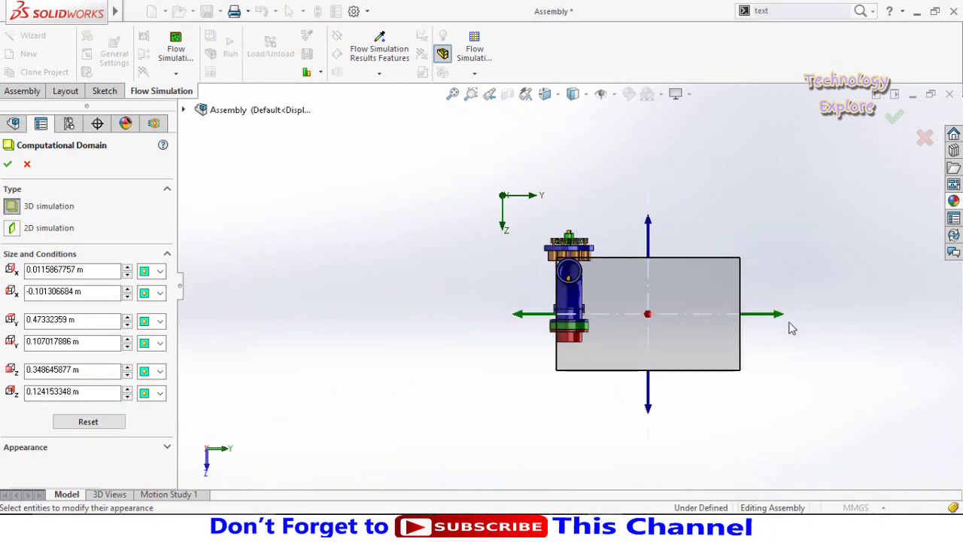
left_click_drag(779, 320, 619, 316)
Check how the domain fits around the turbine, accept its definition, and fit the model in view.
key("space")
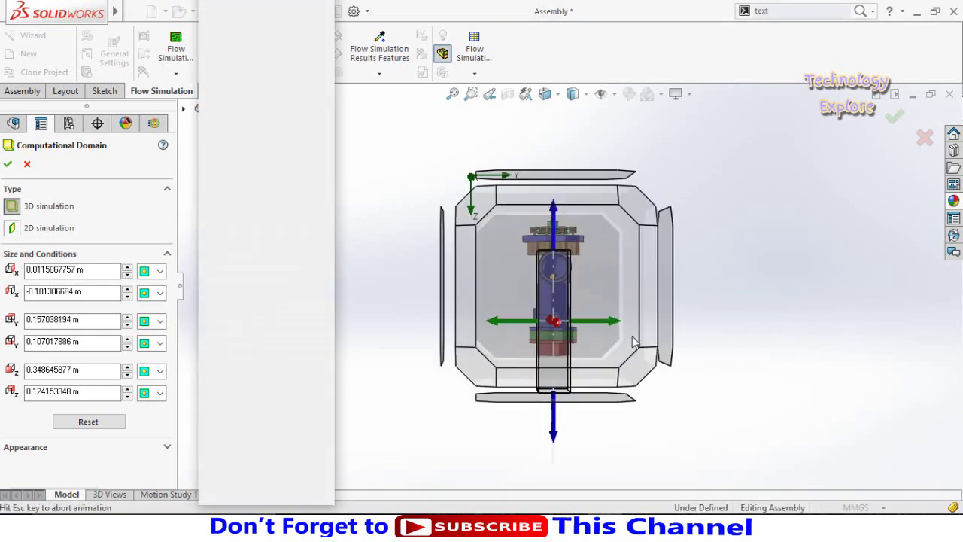
left_click(634, 307)
scroll(573, 266, "down", 5)
scroll(572, 263, "down", 2)
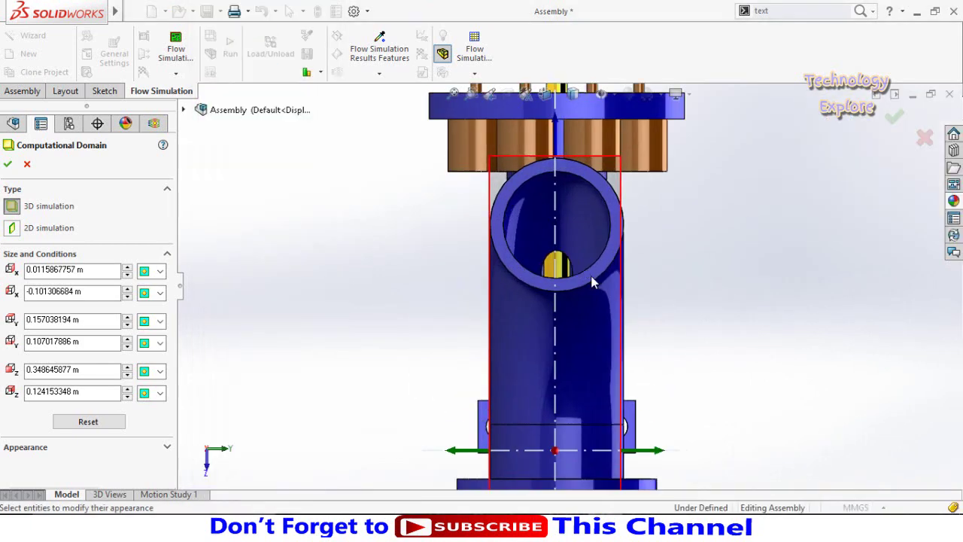
scroll(625, 361, "up", 1)
mouse_move(652, 426)
left_mouse_down()
mouse_move(662, 426)
mouse_move(653, 426)
left_mouse_up()
left_click(653, 426)
scroll(425, 348, "up", 8)
middle_click_drag(489, 273, 539, 406)
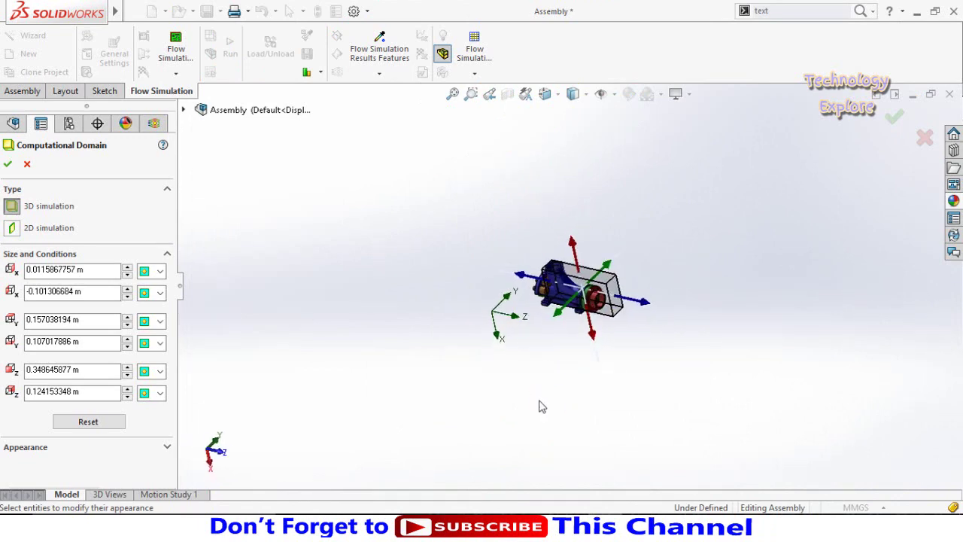
left_click(4, 167)
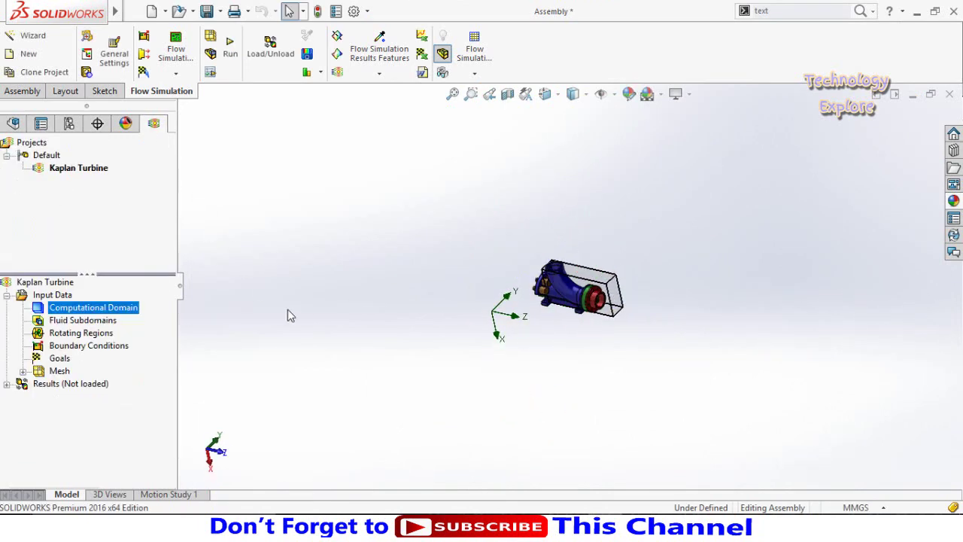
left_click(239, 316)
key("f")
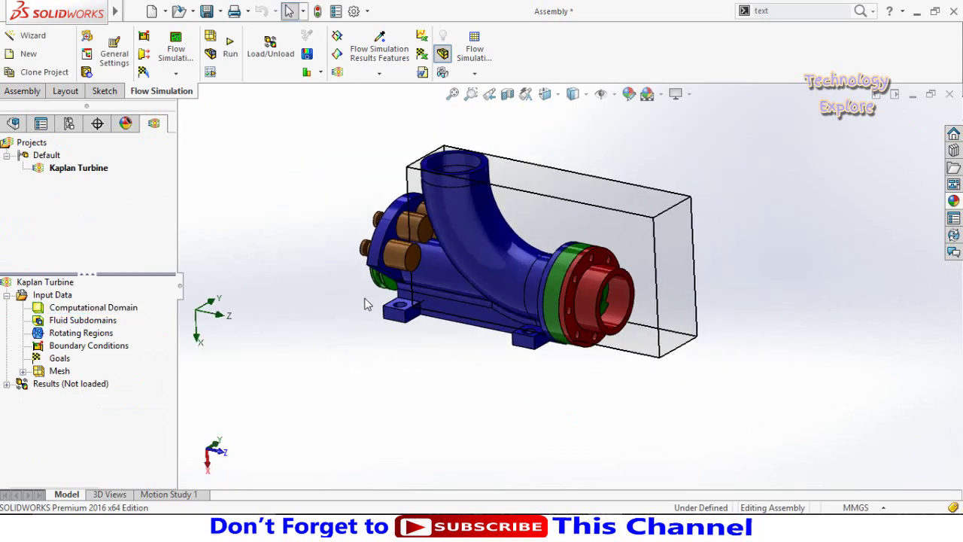
Insert a global goal for the minimum Velocity (X).
scroll(366, 304, "down", 2)
right_click(60, 359)
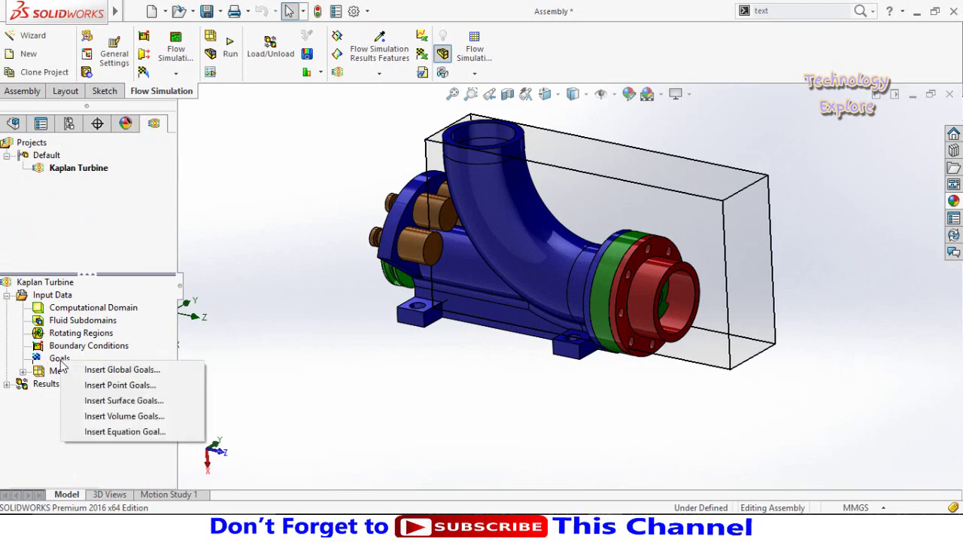
left_click(109, 369)
scroll(3, 340, "down", 2)
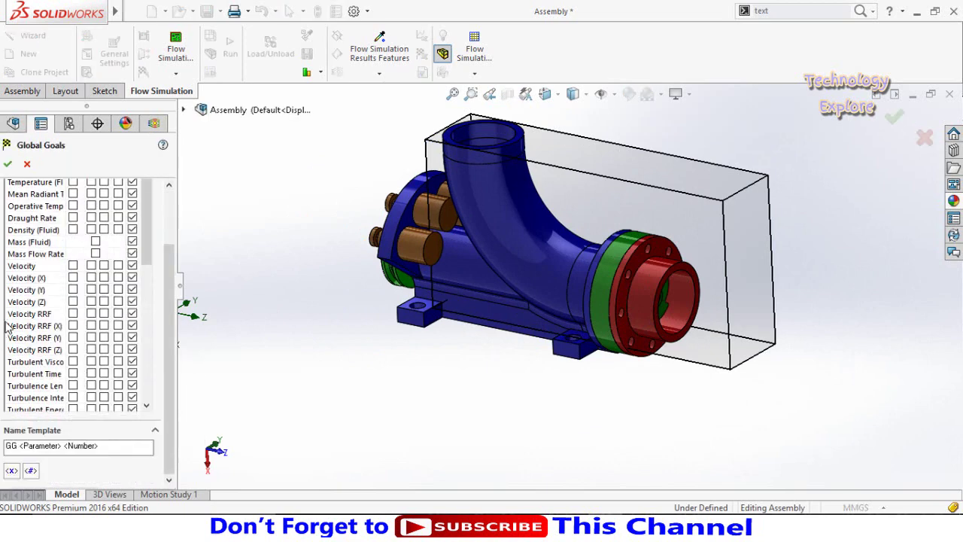
left_click(72, 278)
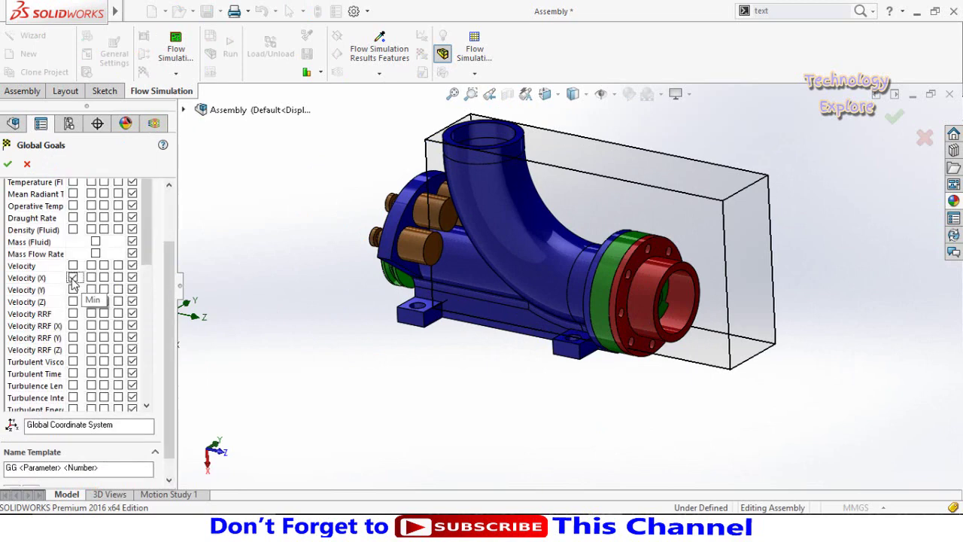
left_click(9, 166)
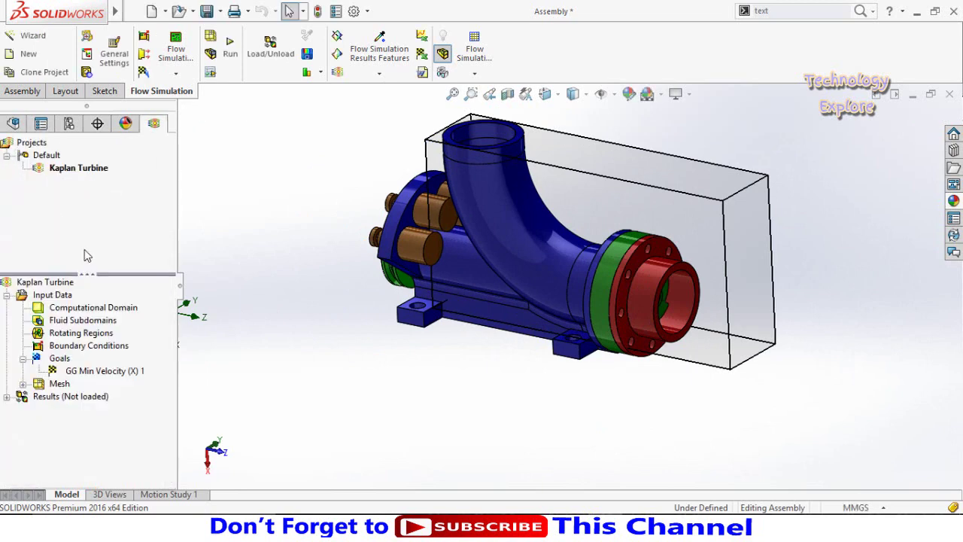
Start an Inlet Mass Flow boundary condition and select two inner faces of the elbow and the discharge tube's inner face.
right_click(73, 347)
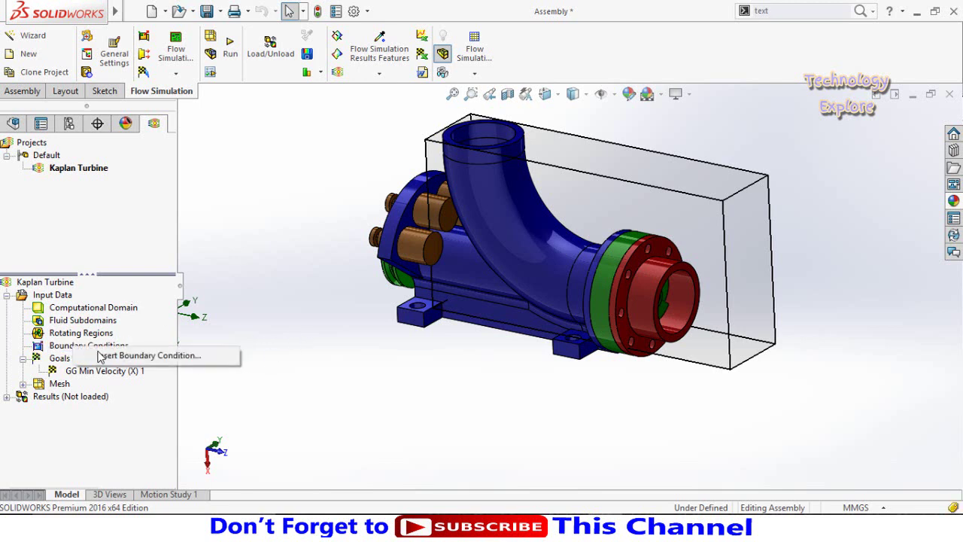
left_click(105, 357)
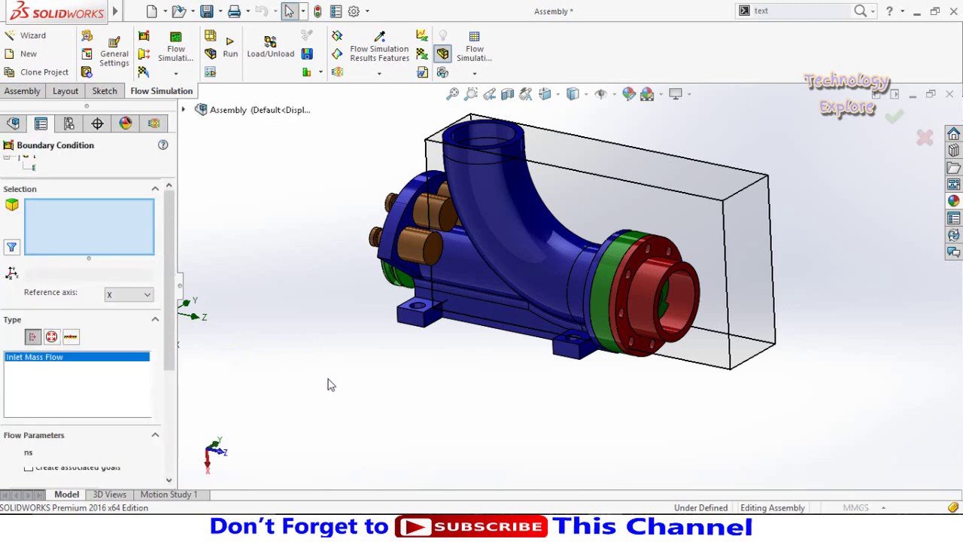
middle_click_drag(451, 213, 451, 249)
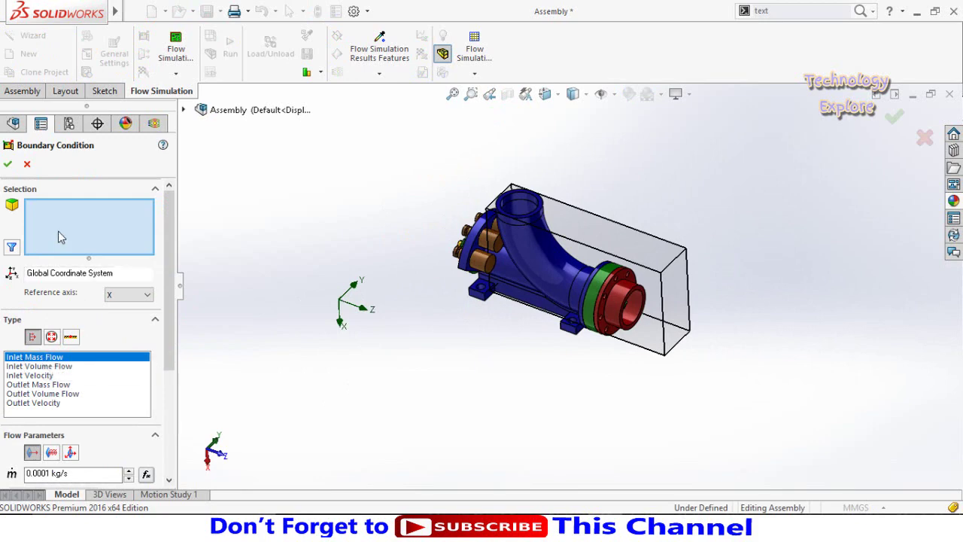
scroll(563, 238, "down", 3)
scroll(562, 238, "down", 2)
left_click(555, 243)
left_click(554, 243)
scroll(565, 278, "up", 2)
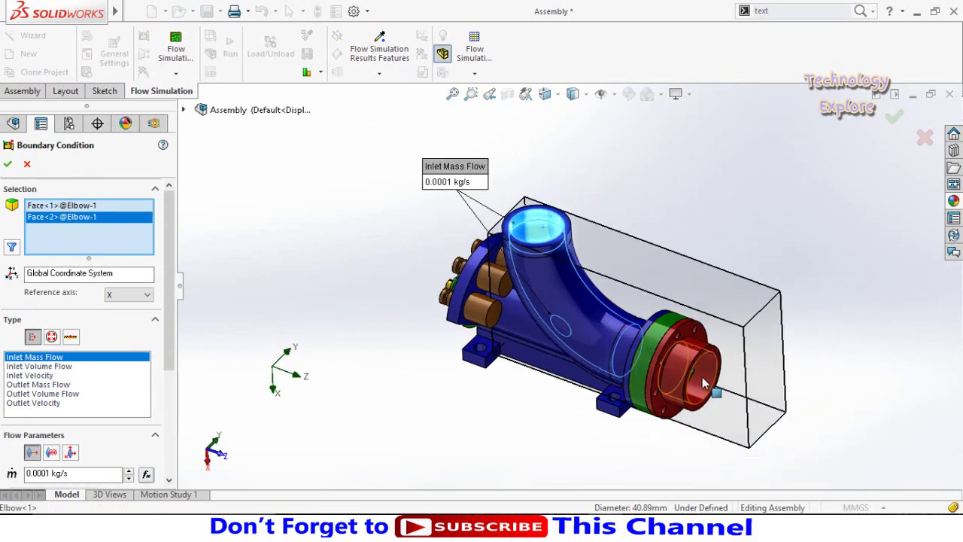
left_click(694, 376)
scroll(626, 389, "down", 2)
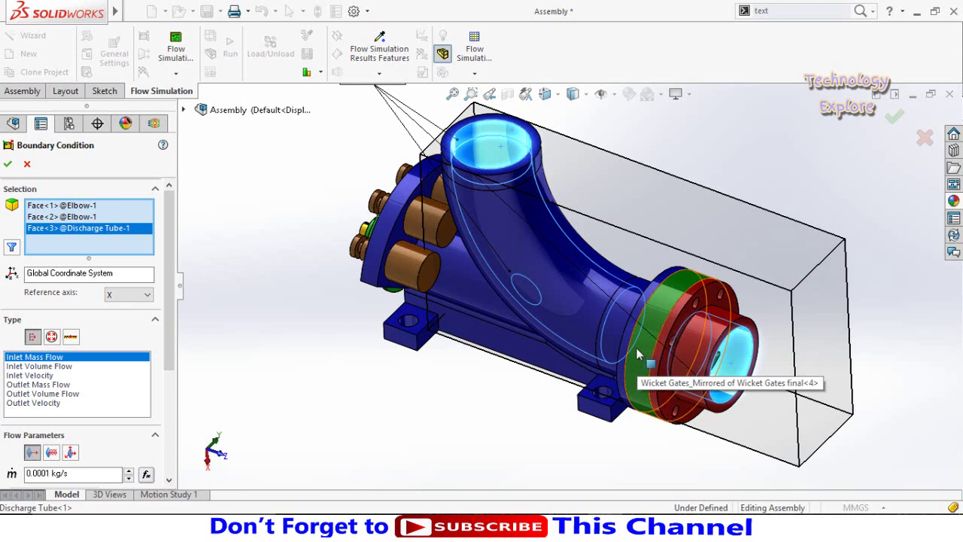
Hide the discharge tube to expose the runner and wicket gate faces.
right_click(687, 340)
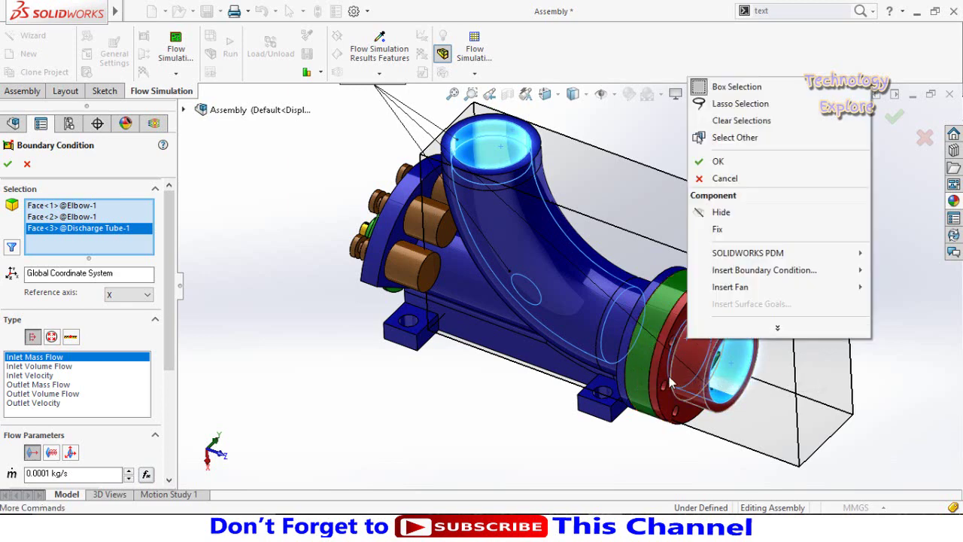
left_click(721, 214)
scroll(707, 368, "down", 5)
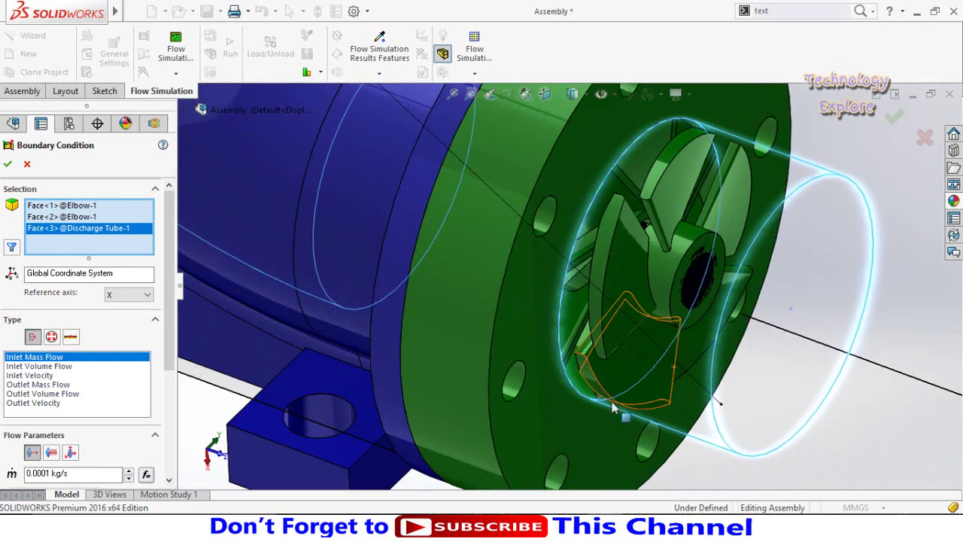
Add the inner face of the wicket gates component to the Inlet Mass Flow face selection.
middle_click_drag(579, 401, 565, 399)
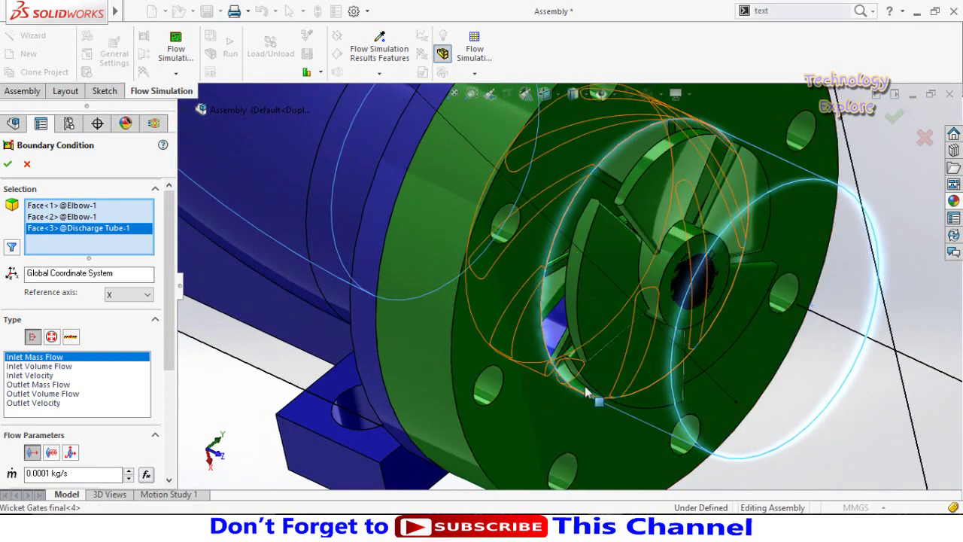
left_click(586, 395)
scroll(583, 418, "up", 5)
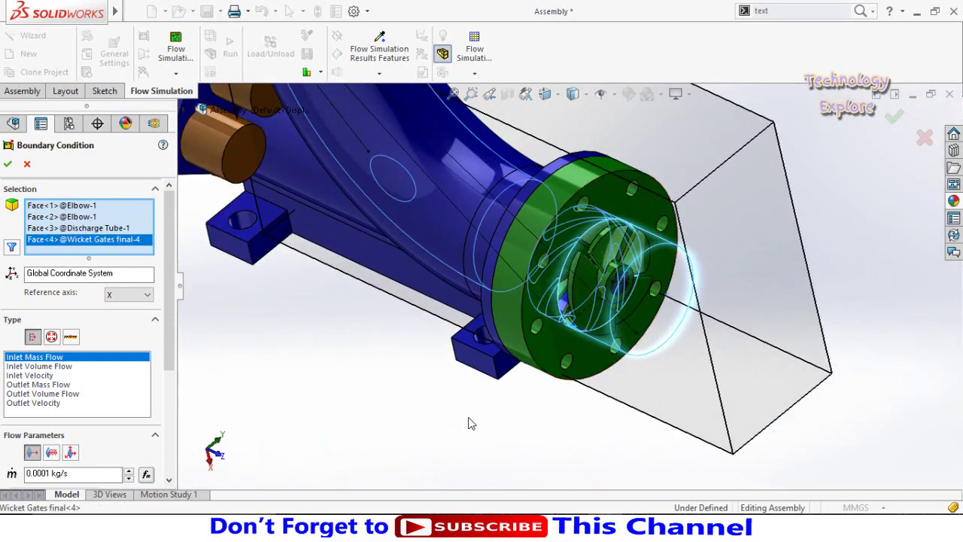
Hide the wicket gates and add the elbow's inner face behind the runner to the boundary condition selection.
middle_click_drag(471, 422, 557, 311)
right_click(558, 310)
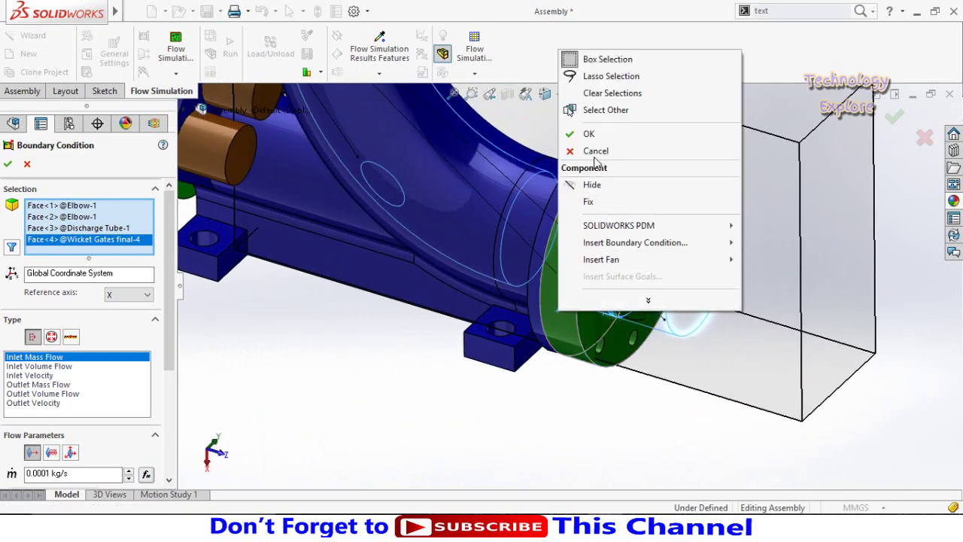
left_click(592, 185)
scroll(570, 419, "down", 3)
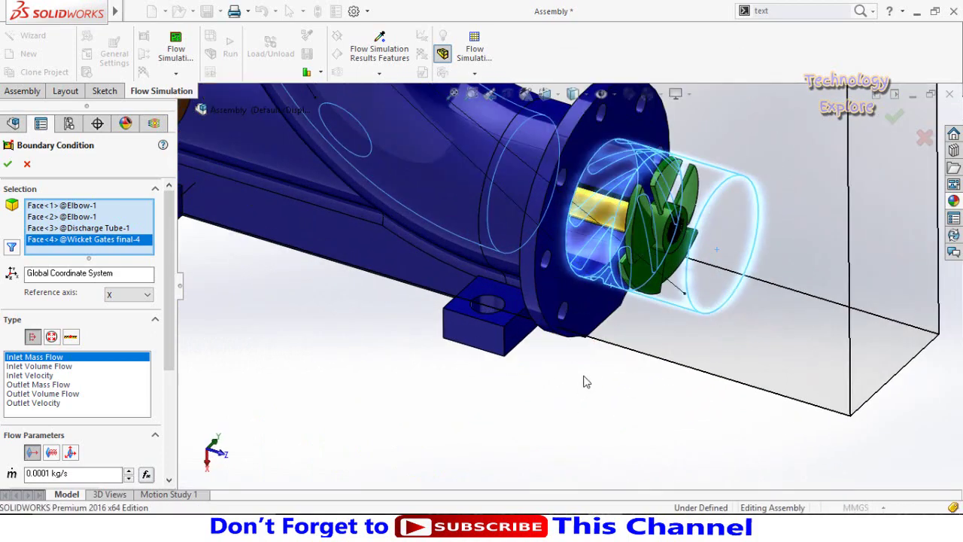
left_click(587, 272)
scroll(579, 278, "up", 4)
scroll(366, 313, "up", 2)
Show the hidden Discharge Tube and Wicket Gates final components again.
left_click(185, 109)
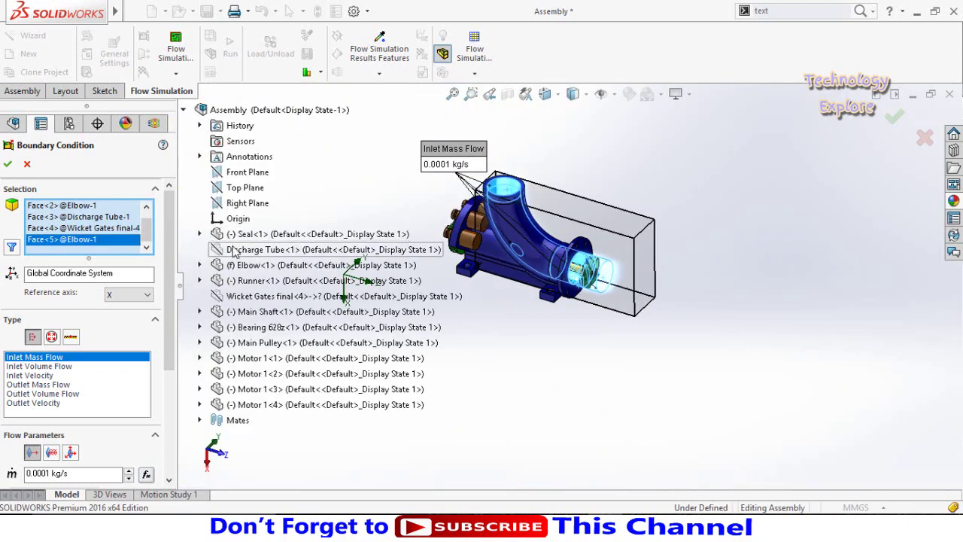
right_click(233, 252)
left_click(268, 274)
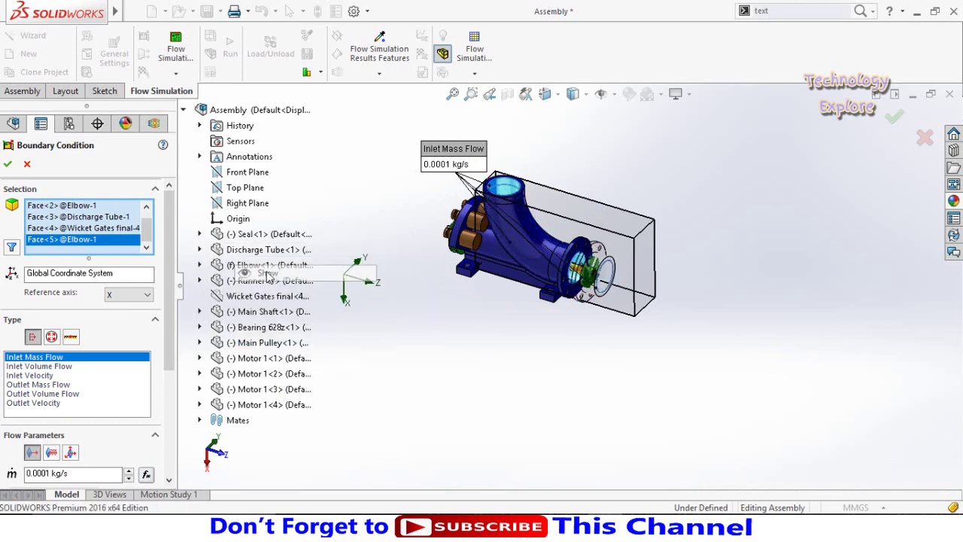
left_click(184, 109)
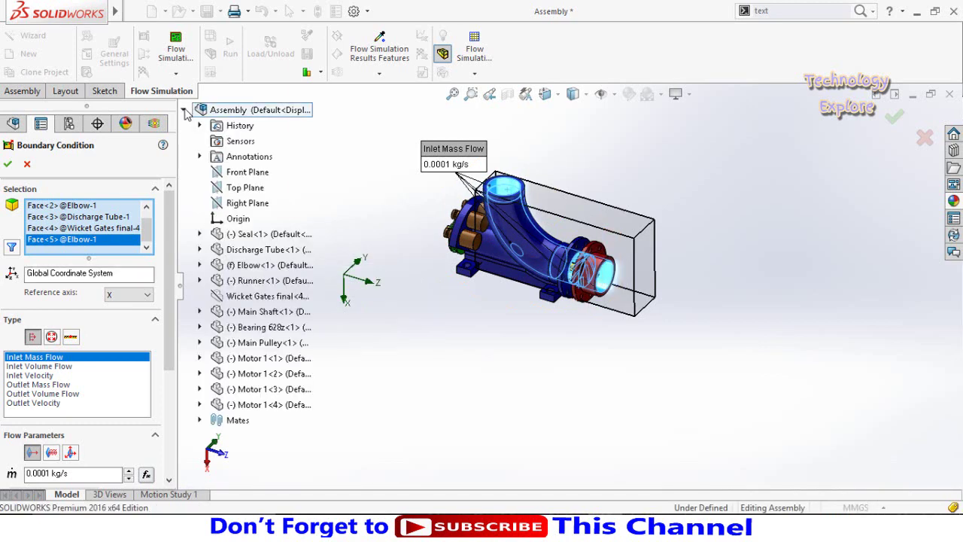
right_click(225, 298)
left_click(256, 322)
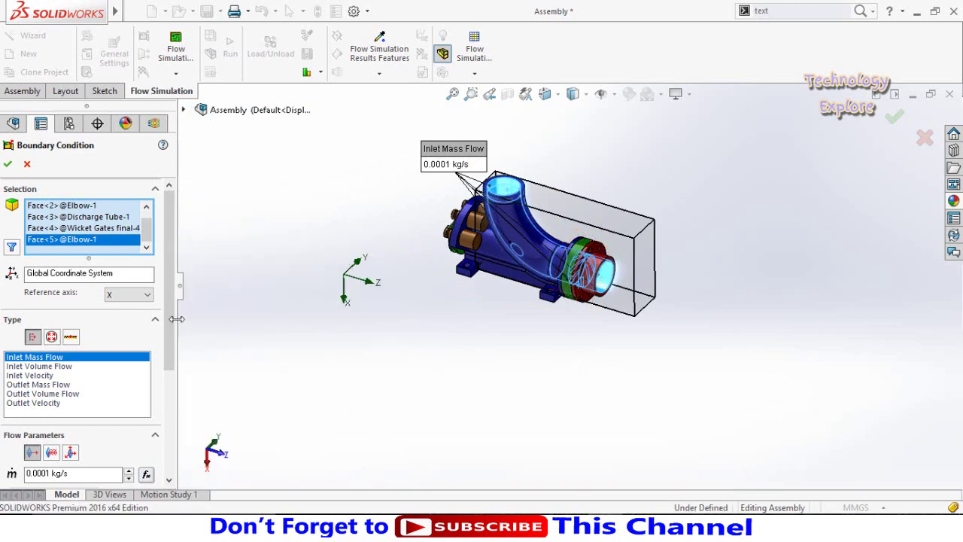
Enable fully developed flow, set the inlet mass flow rate to 2 kg/s, and accept the boundary condition.
scroll(151, 436, "down", 6)
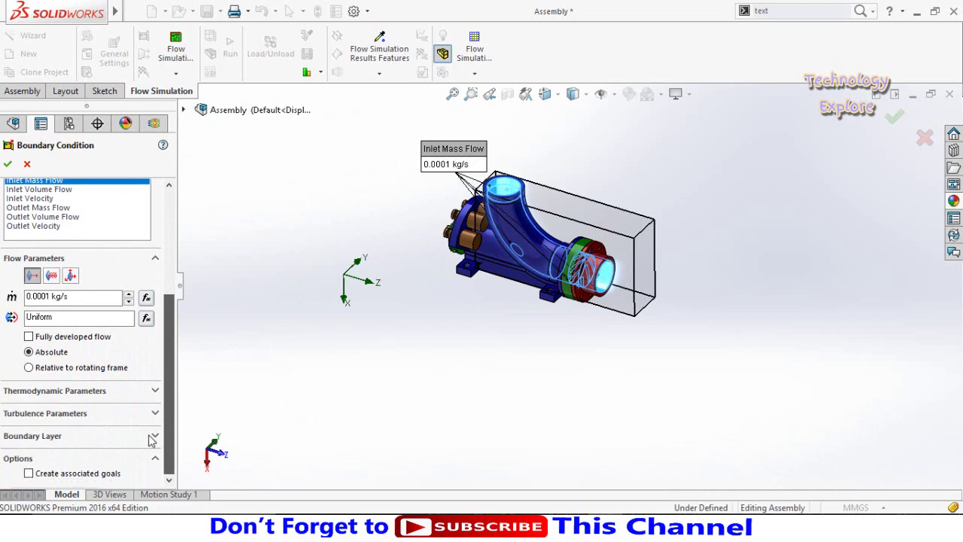
left_click(29, 336)
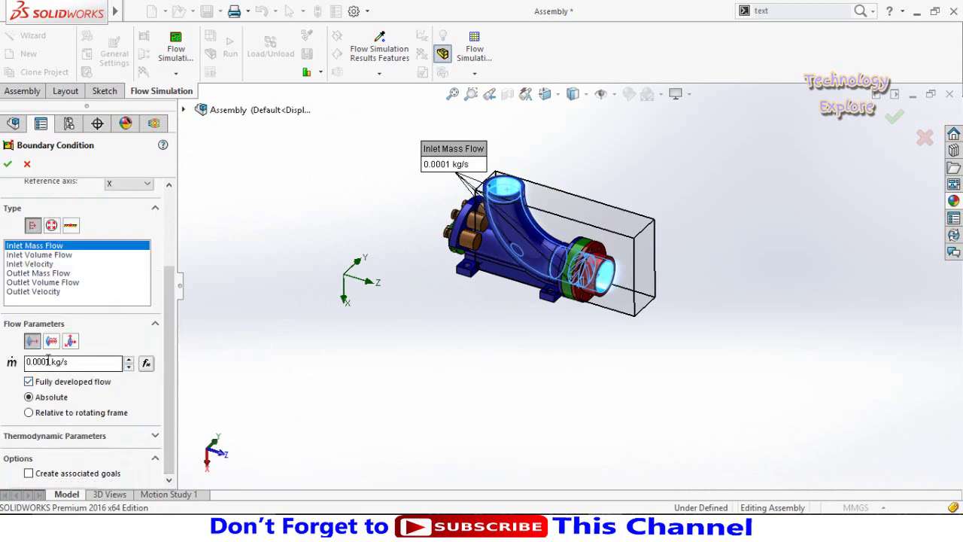
left_click_drag(48, 361, 27, 364)
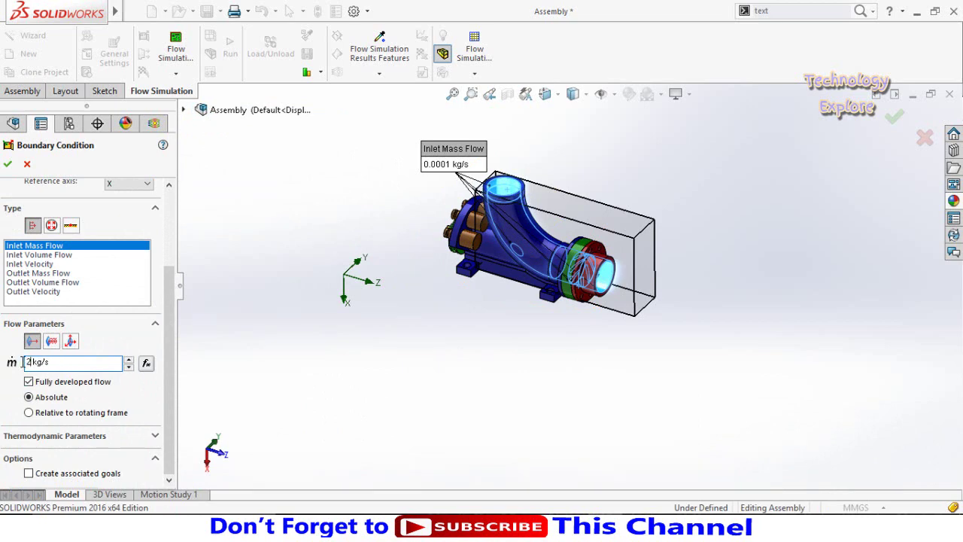
type("2")
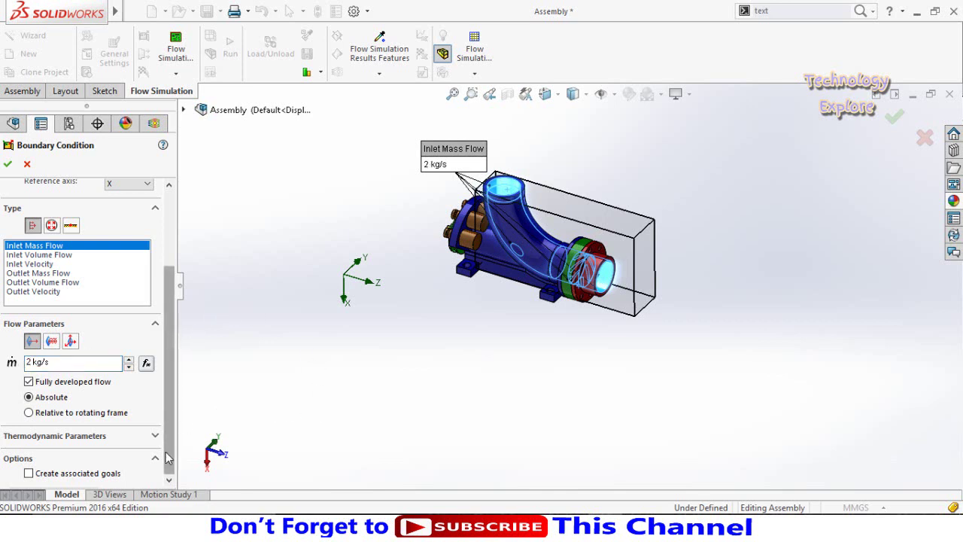
scroll(167, 453, "up", 5)
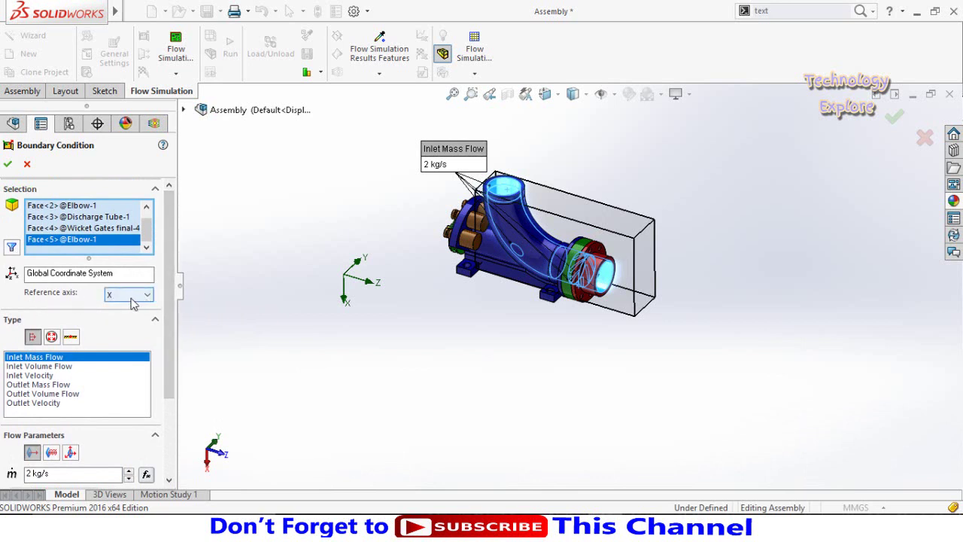
left_click(8, 165)
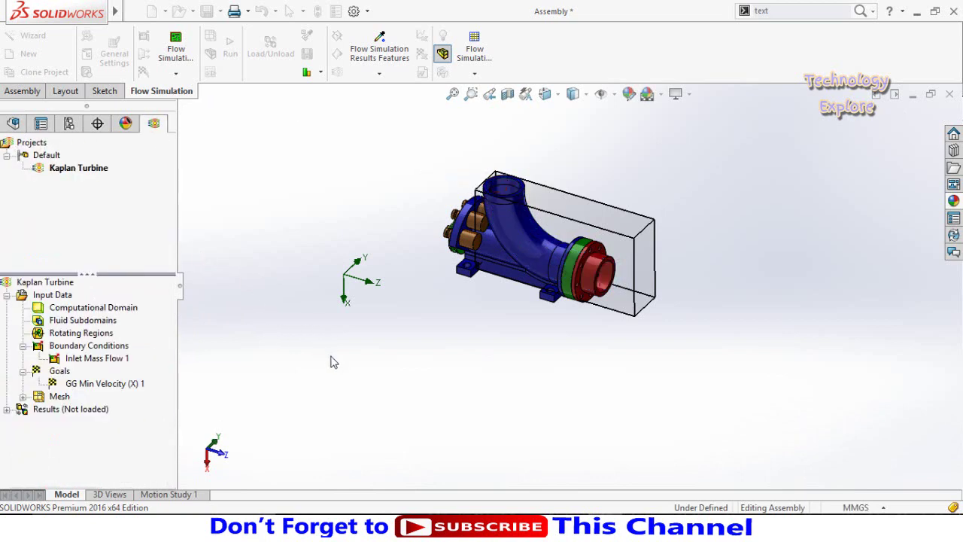
Hide the computational domain box around the turbine.
scroll(506, 230, "down", 4)
scroll(449, 307, "up", 2)
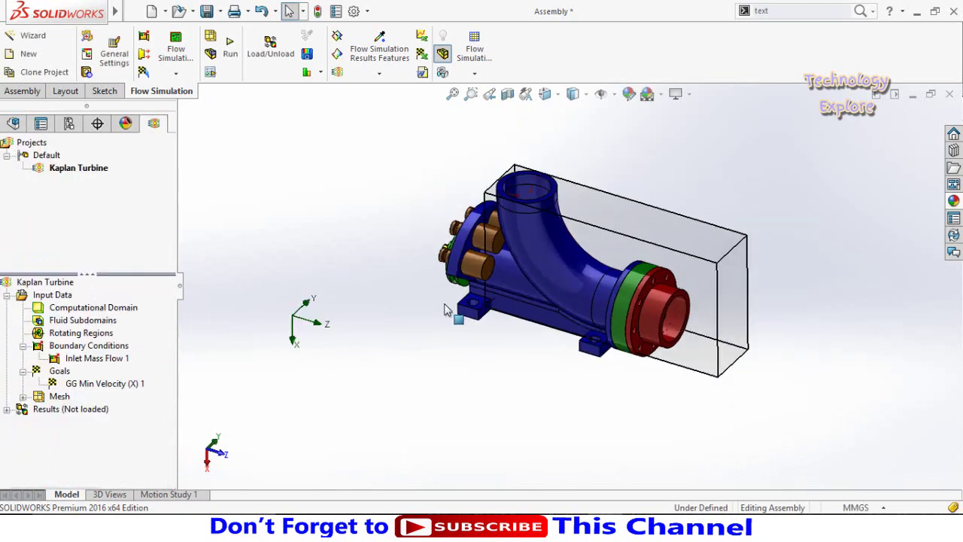
right_click(92, 309)
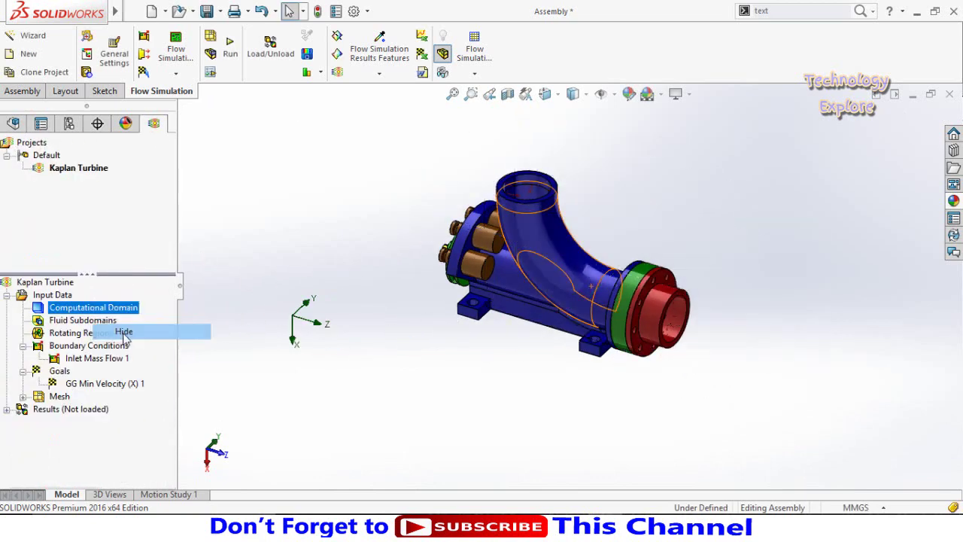
left_click(124, 333)
left_click(104, 383)
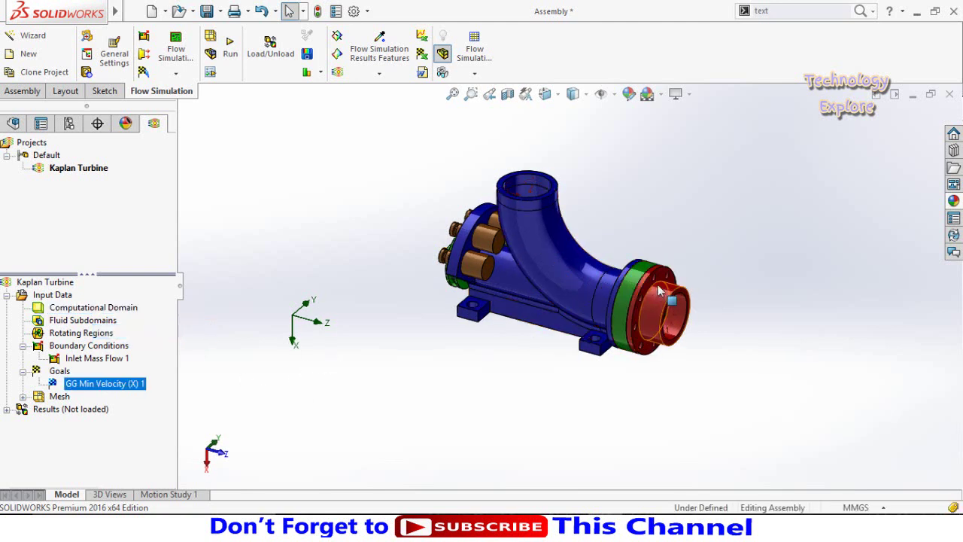
scroll(662, 275, "down", 2)
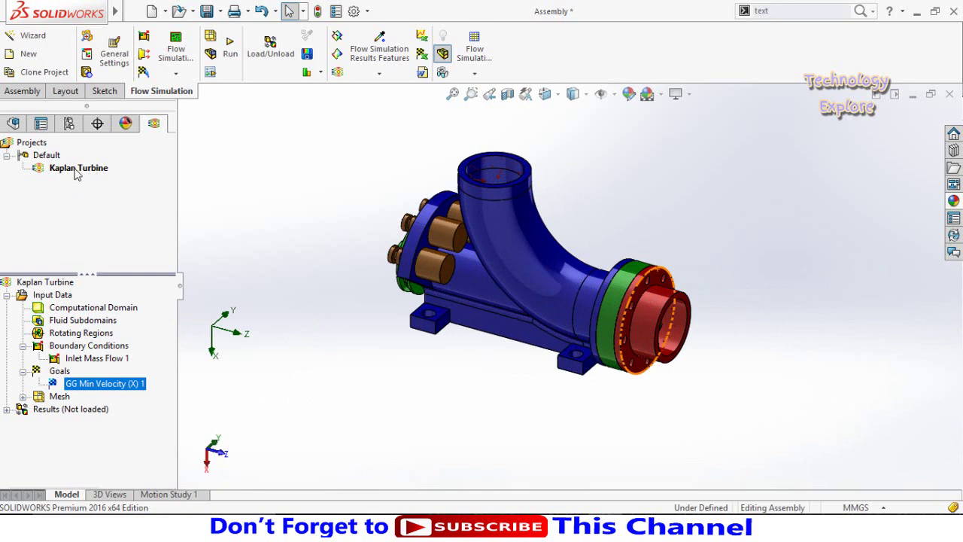
Run the Kaplan Turbine project as a new calculation on this computer with 4 CPUs, and close the solver when it finishes.
right_click(76, 173)
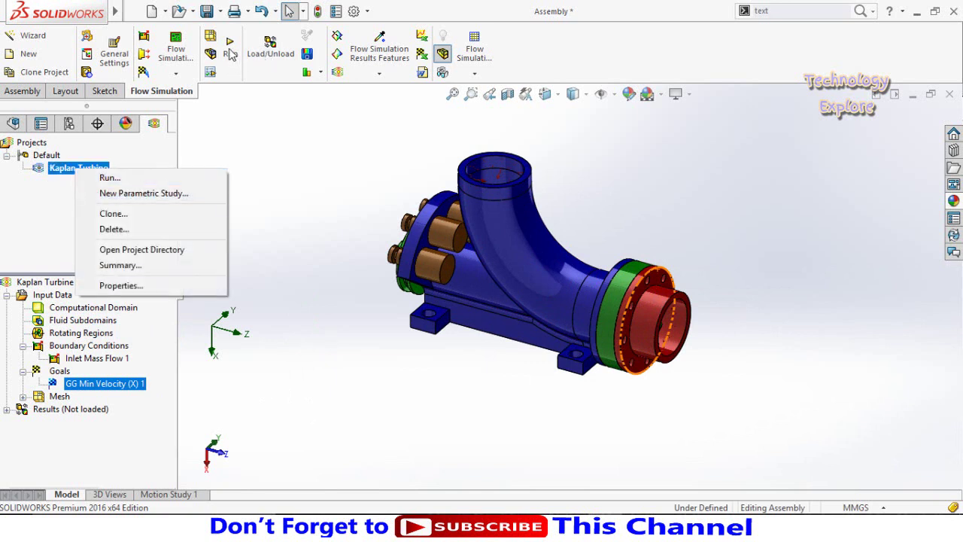
left_click(108, 177)
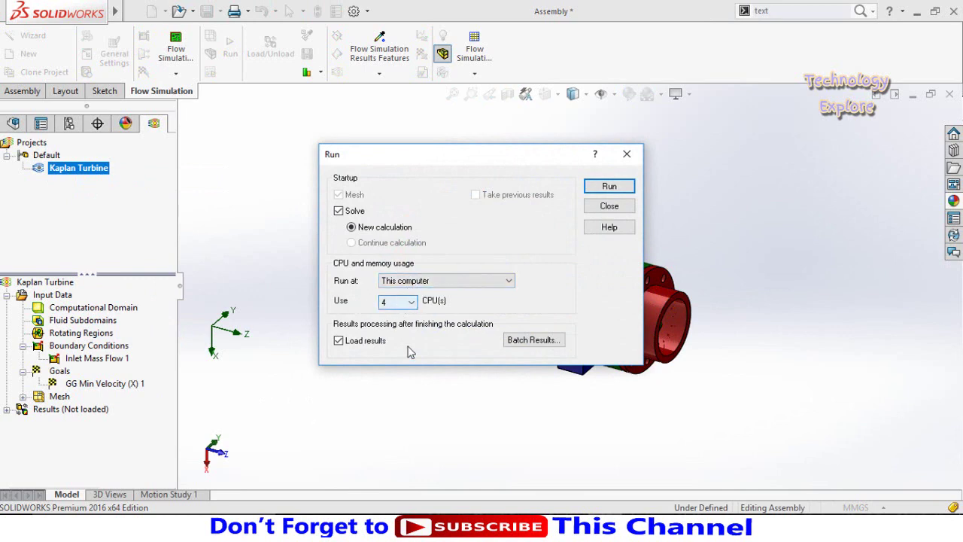
left_click(599, 194)
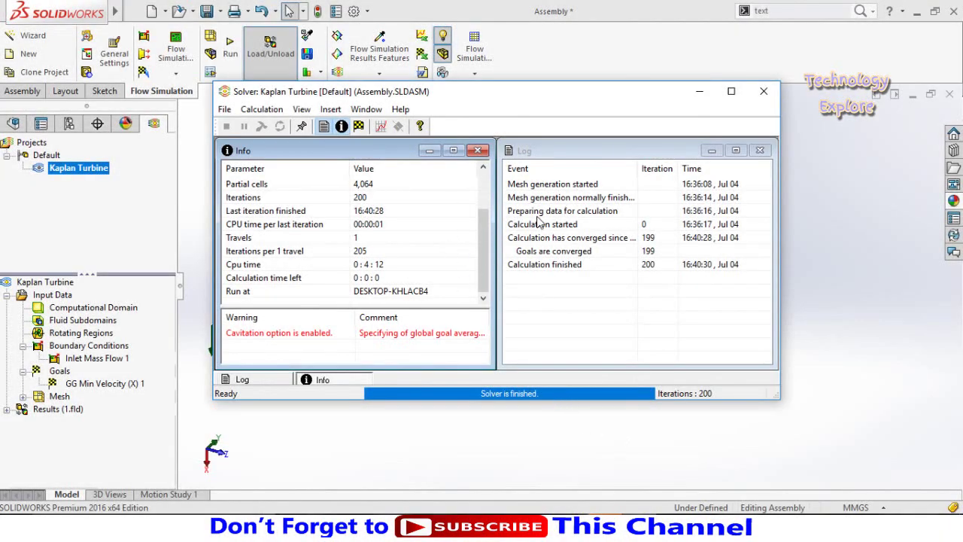
left_click(763, 92)
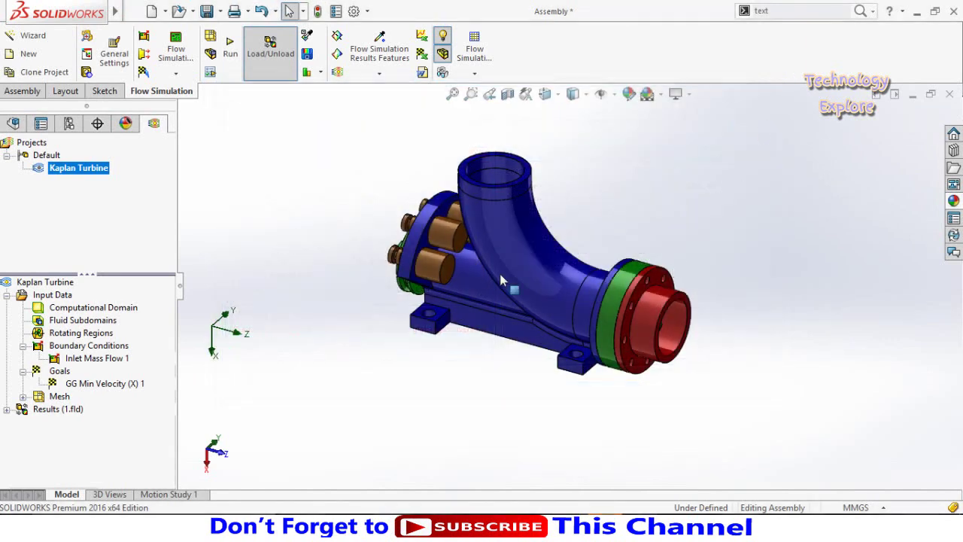
Insert a Flow Trajectories plot with starting points picked from screen, using the elbow's upper ring face as reference.
left_click(7, 410)
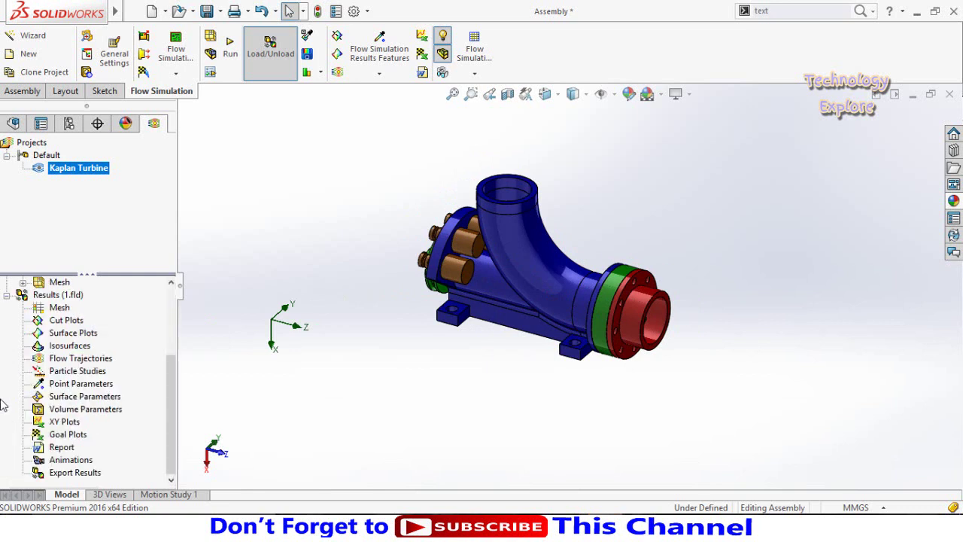
right_click(56, 361)
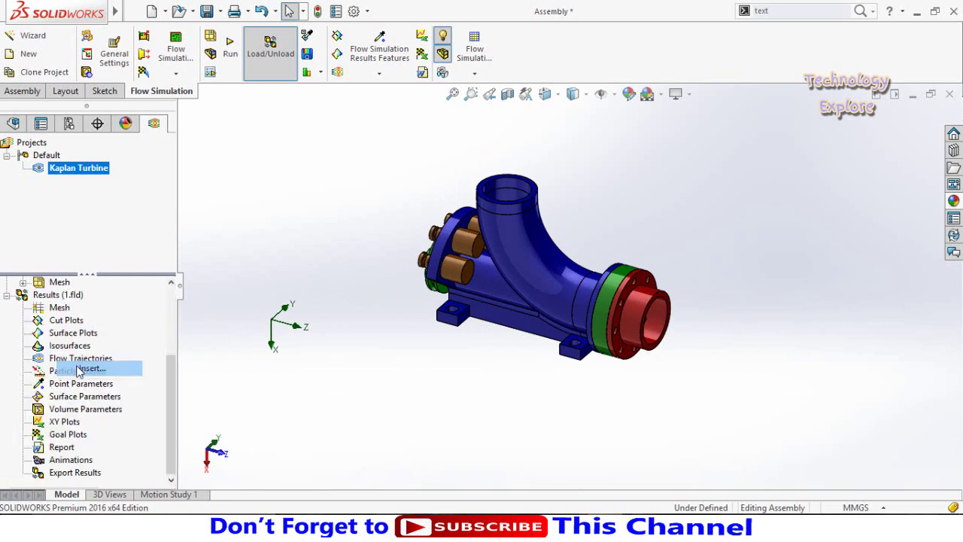
left_click(80, 369)
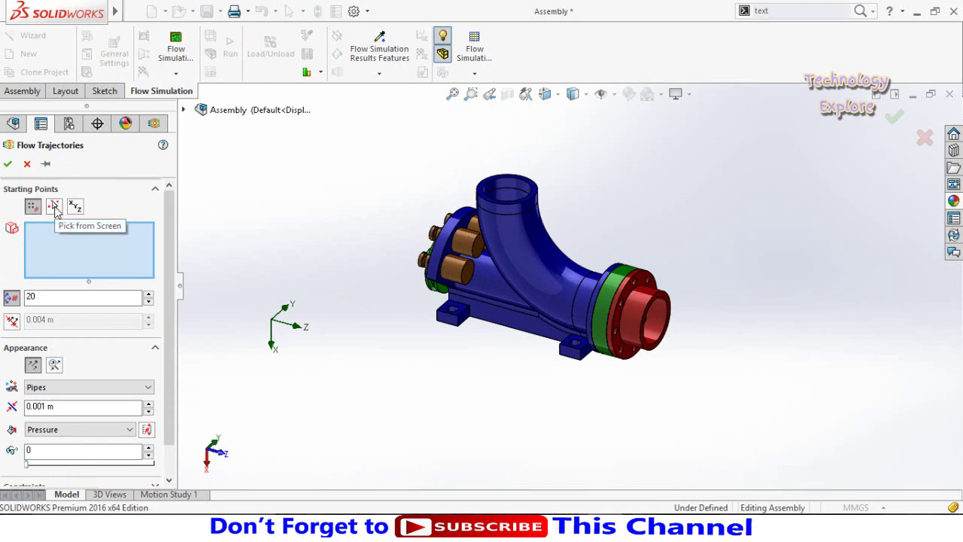
left_click(55, 207)
scroll(470, 184, "down", 5)
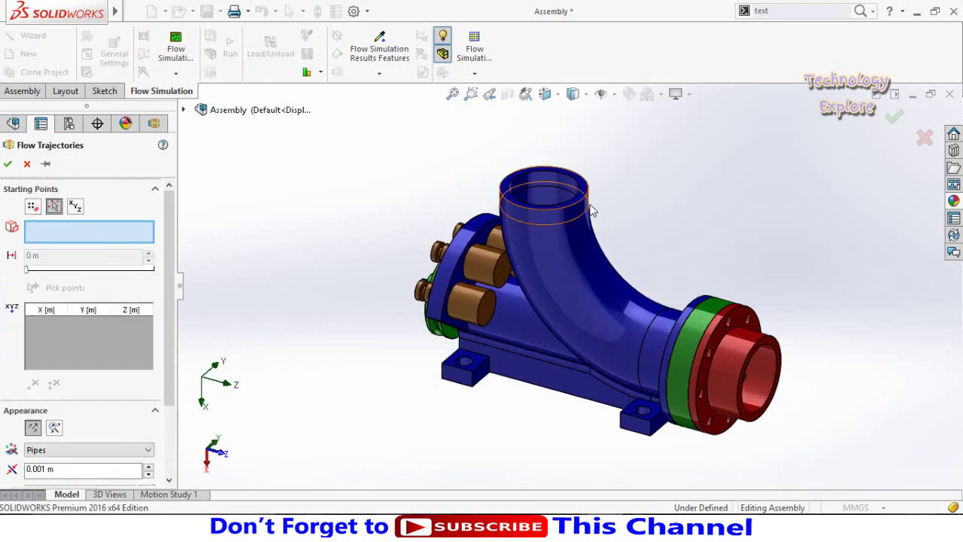
left_click(466, 183)
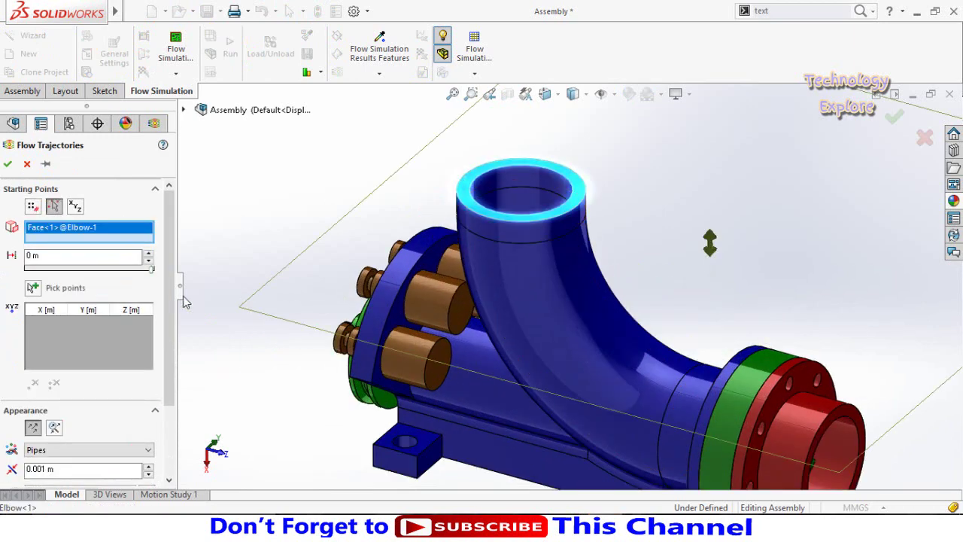
scroll(296, 278, "up", 2)
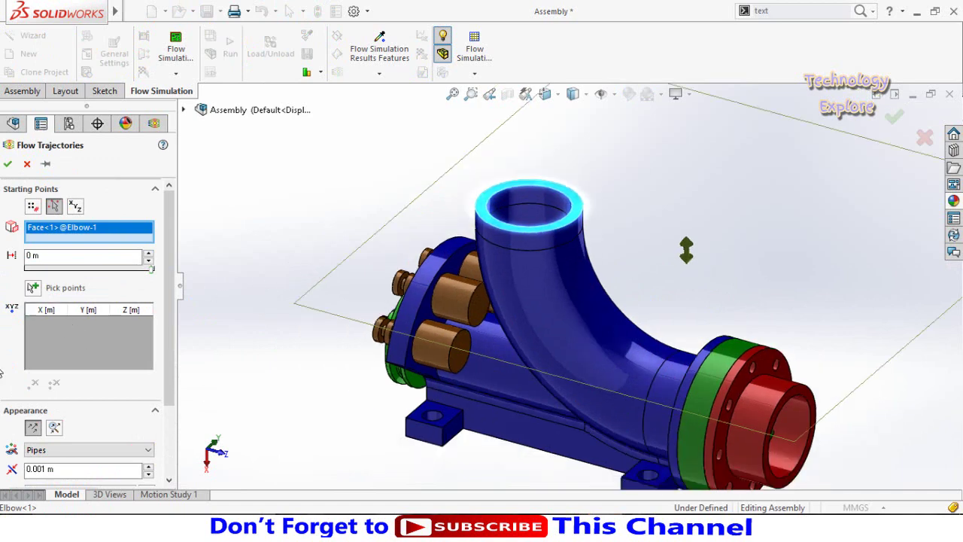
Pick trajectory starting points scattered densely across the whole circular opening of the elbow's inlet.
left_click(33, 289)
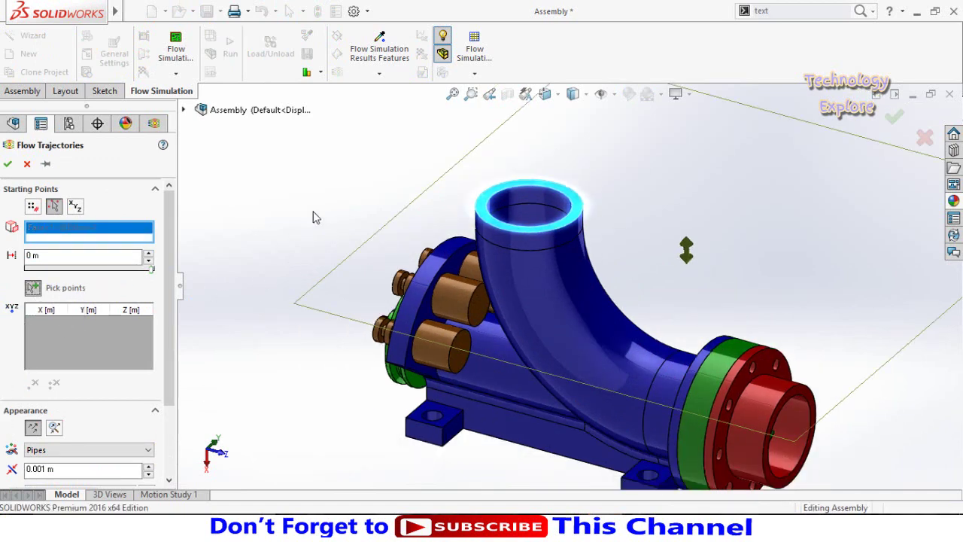
key("space")
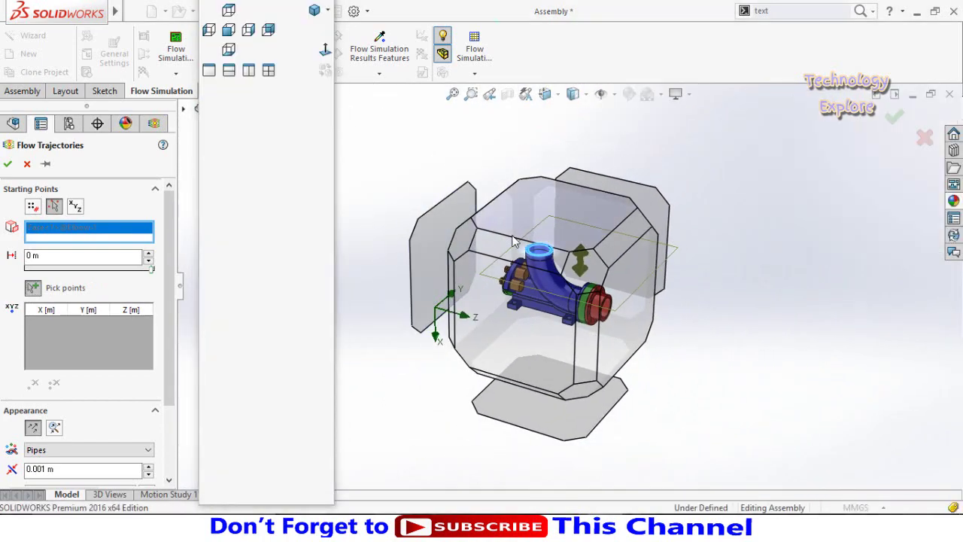
left_click(503, 211)
scroll(570, 324, "down", 3)
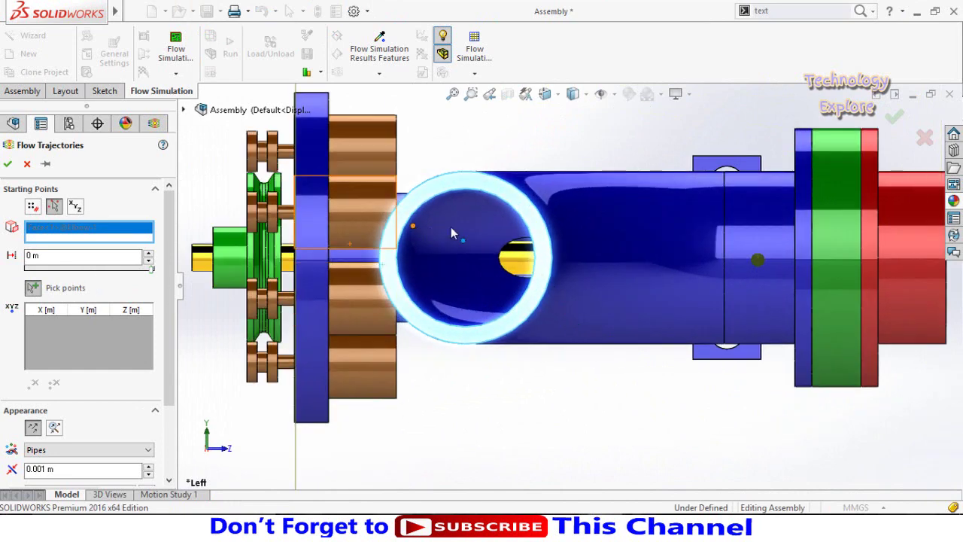
left_click(460, 201)
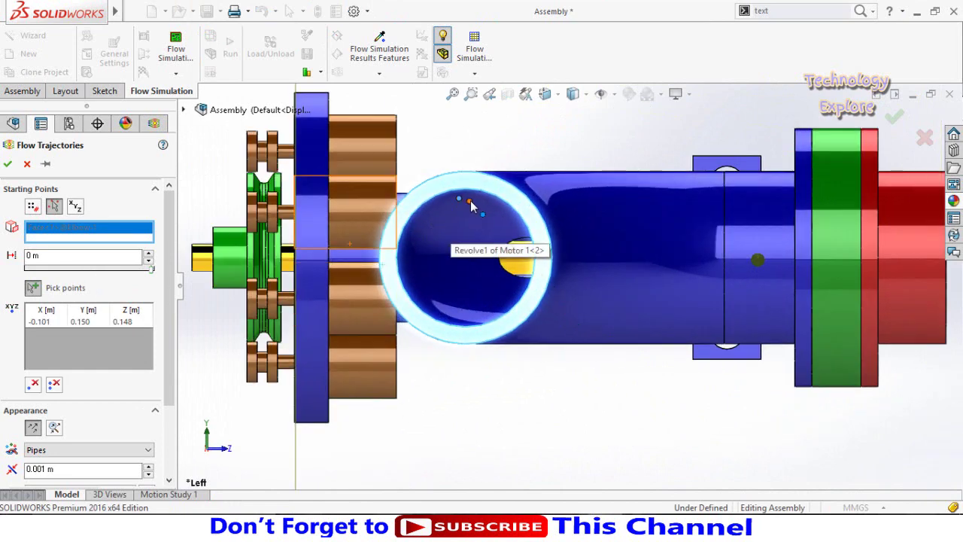
left_click(471, 201)
left_click(490, 204)
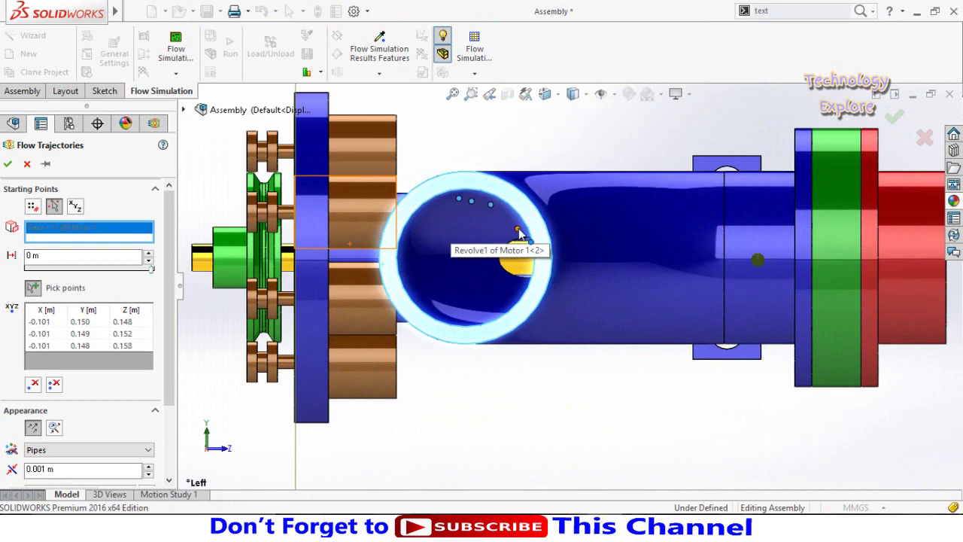
left_click(518, 228)
left_click(503, 219)
left_click(511, 215)
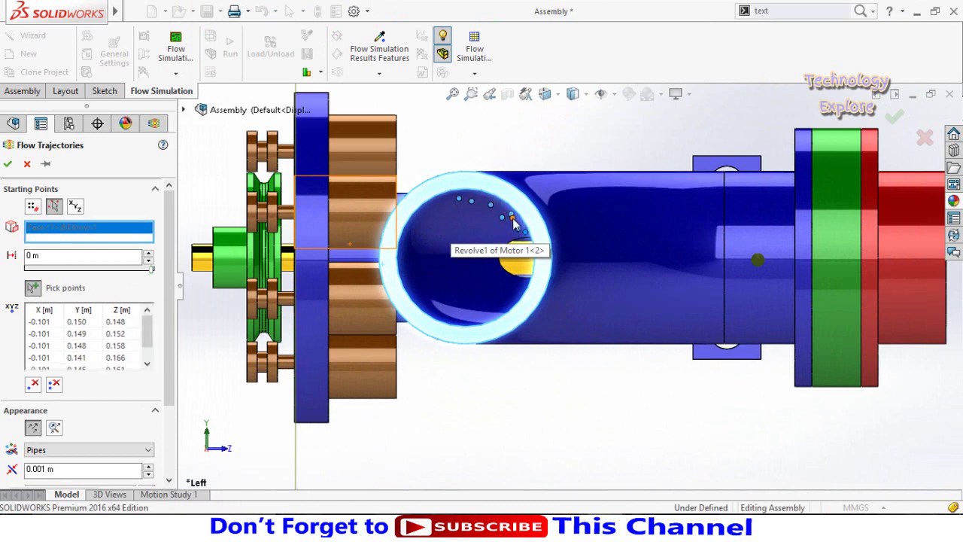
left_click(513, 226)
left_click(501, 270)
left_click(507, 279)
left_click(488, 291)
left_click(480, 289)
left_click(451, 265)
left_click(451, 235)
left_click(462, 226)
left_click(483, 238)
left_click(488, 257)
left_click(471, 270)
left_click(451, 284)
left_click(471, 307)
left_click(482, 307)
left_click(471, 317)
left_click(465, 317)
left_click(454, 311)
left_click(424, 294)
left_click(395, 264)
left_click(442, 284)
left_click(429, 273)
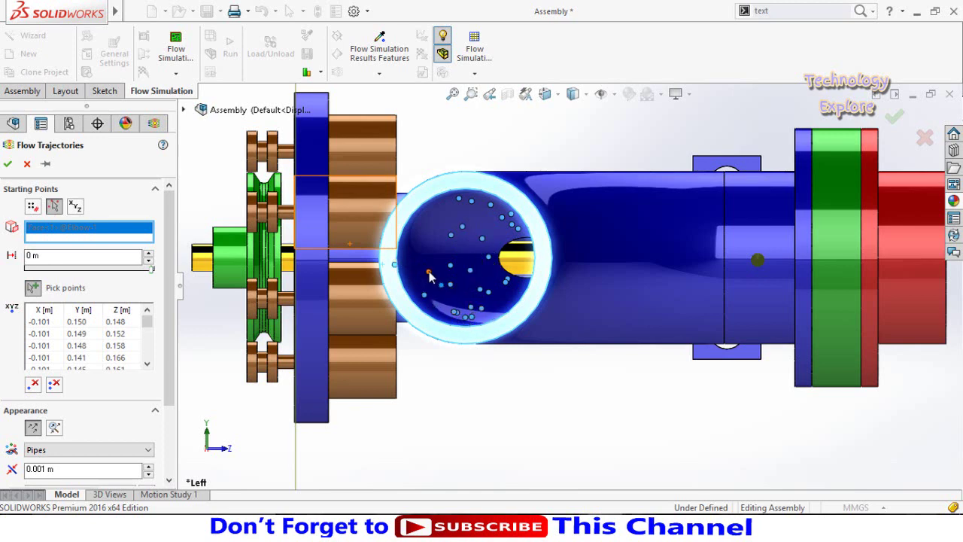
left_click(417, 273)
left_click(407, 261)
left_click(413, 282)
left_click(434, 301)
left_click(450, 300)
left_click(439, 249)
left_click(452, 251)
left_click(462, 250)
left_click(426, 251)
left_click(448, 229)
left_click(510, 244)
left_click(513, 263)
left_click(515, 269)
left_click(517, 273)
left_click(516, 293)
left_click(509, 301)
left_click(505, 306)
left_click(502, 310)
left_click(499, 313)
left_click(493, 312)
left_click(487, 312)
left_click(501, 301)
left_click(501, 295)
left_click(508, 282)
left_click(523, 240)
left_click(518, 240)
left_click(511, 237)
left_click(496, 238)
left_click(500, 244)
left_click(499, 261)
left_click(494, 271)
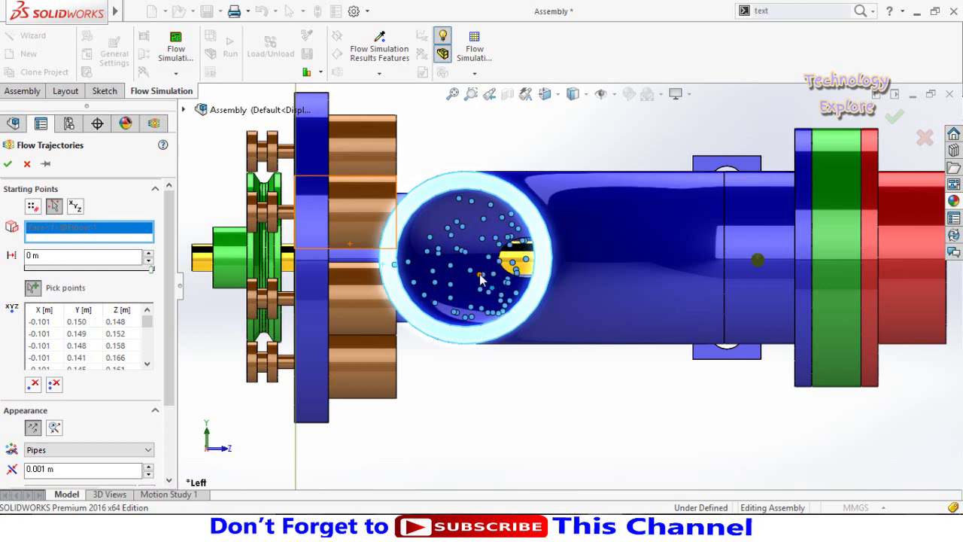
left_click(453, 207)
left_click(446, 208)
left_click(441, 210)
left_click(425, 221)
left_click(422, 222)
left_click(417, 230)
left_click(413, 238)
left_click(411, 245)
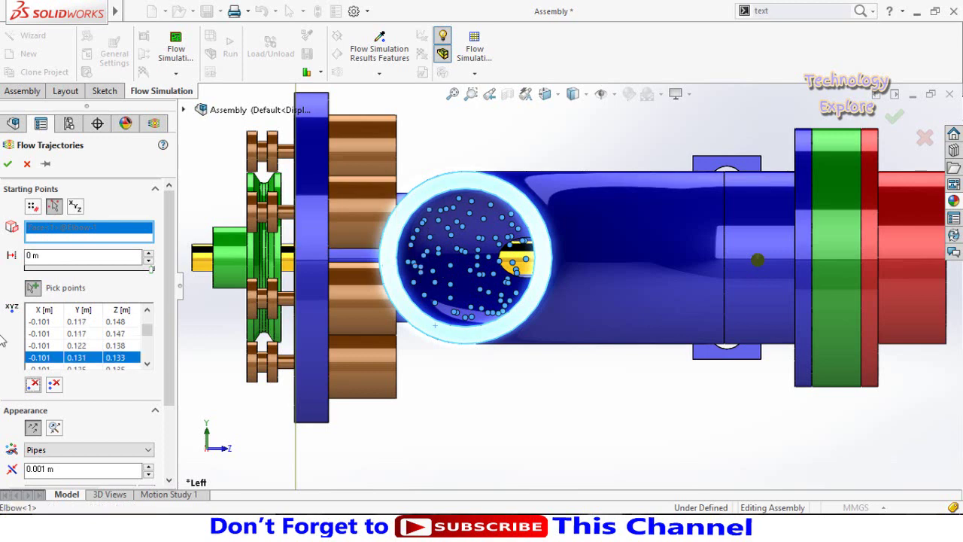
Draw the flow trajectories as Lines with a line width of 1.
scroll(1, 340, "down", 3)
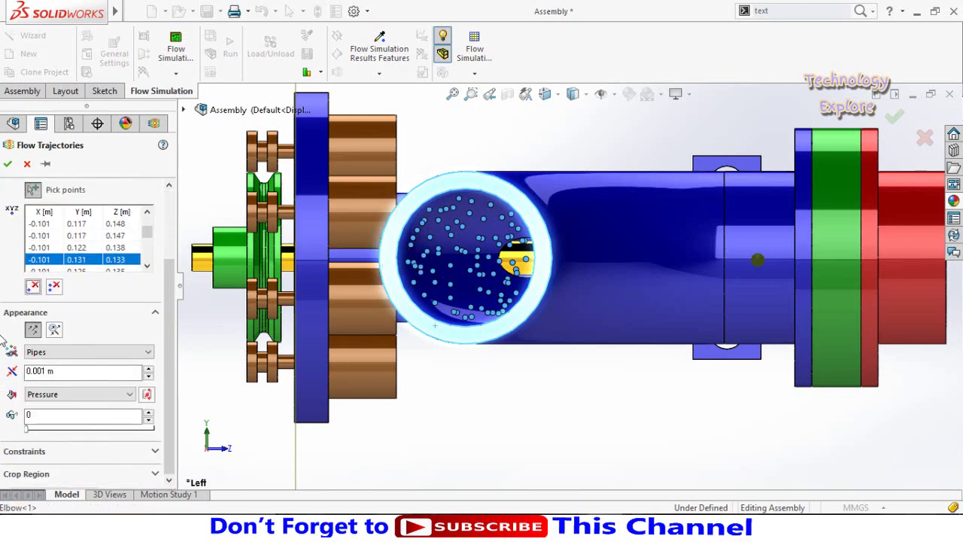
left_click(54, 357)
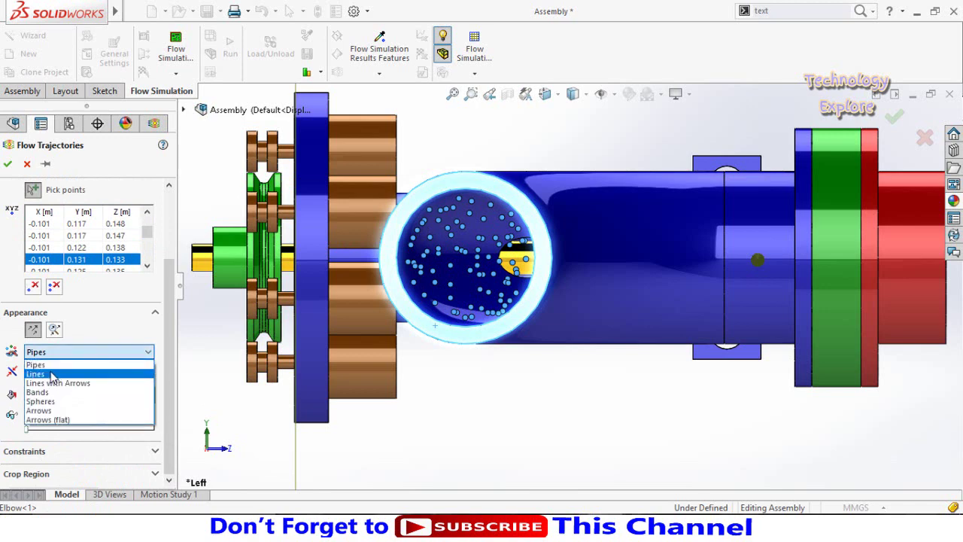
left_click(54, 374)
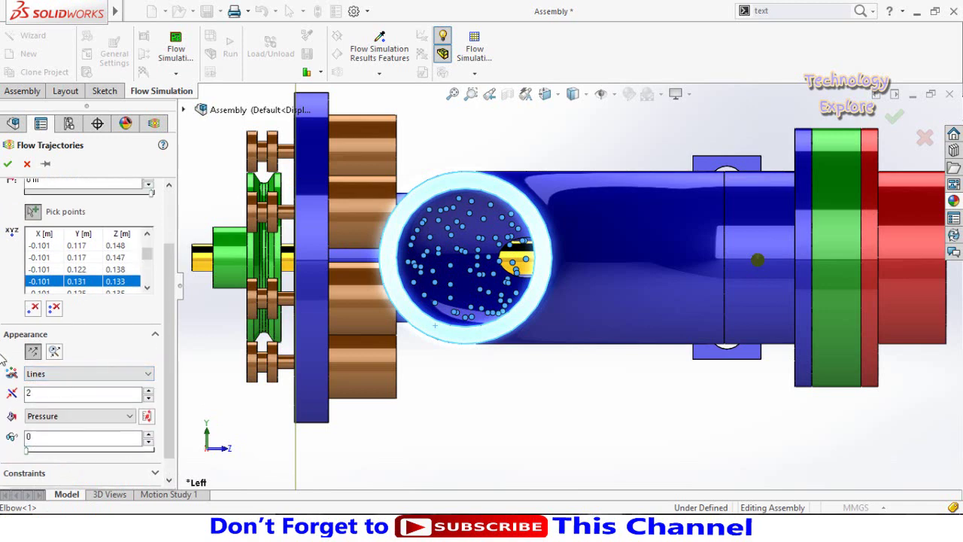
scroll(3, 361, "down", 1)
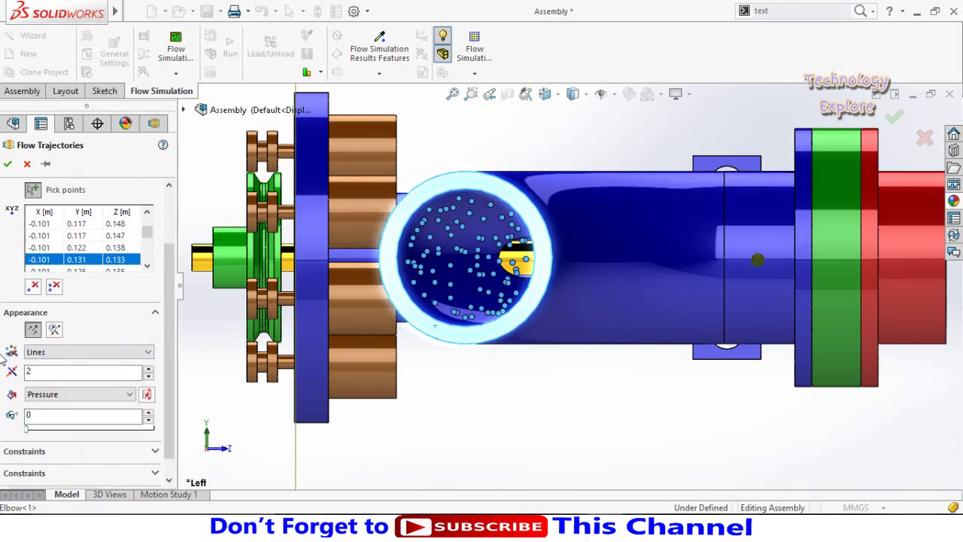
double_click(43, 372)
type("1")
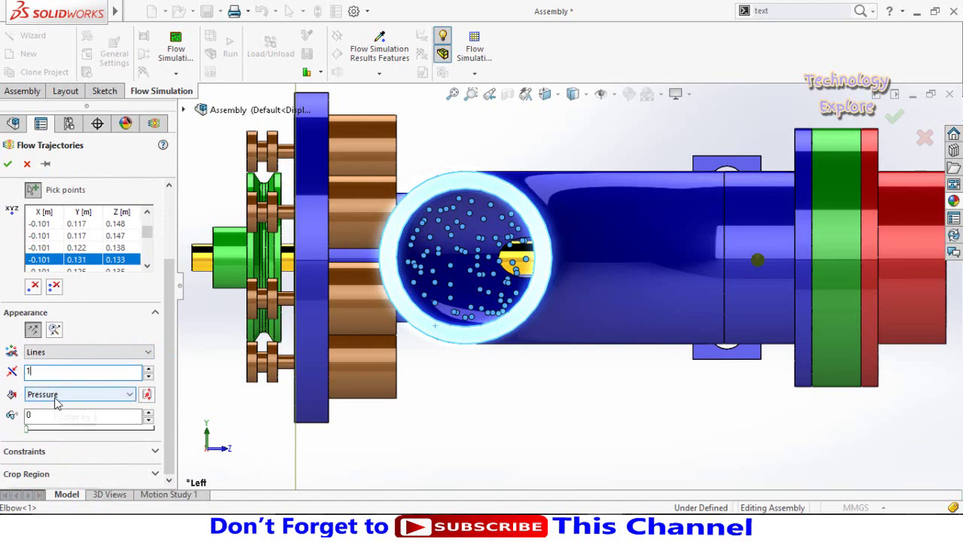
Colour the trajectories by Velocity (X) and generate the Flow Trajectories plot.
left_click(59, 397)
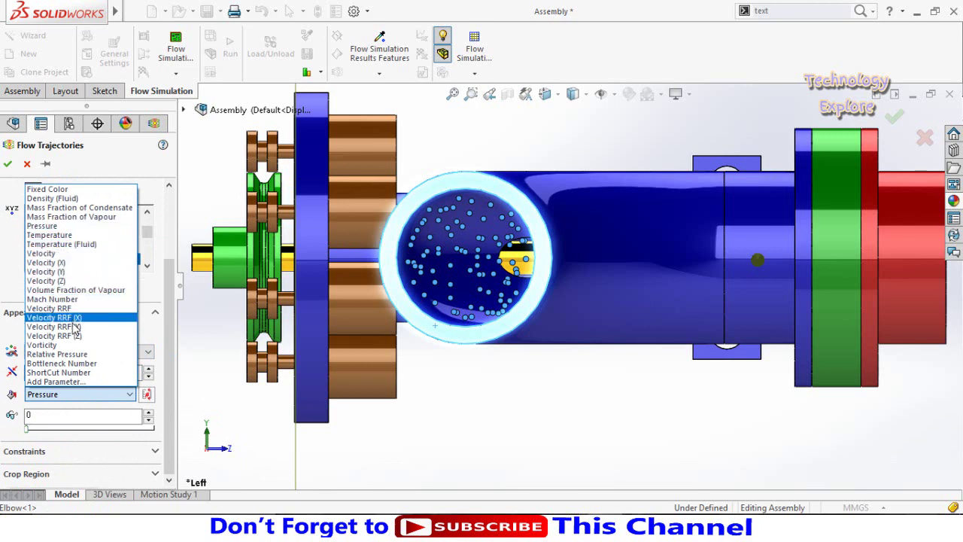
left_click(50, 263)
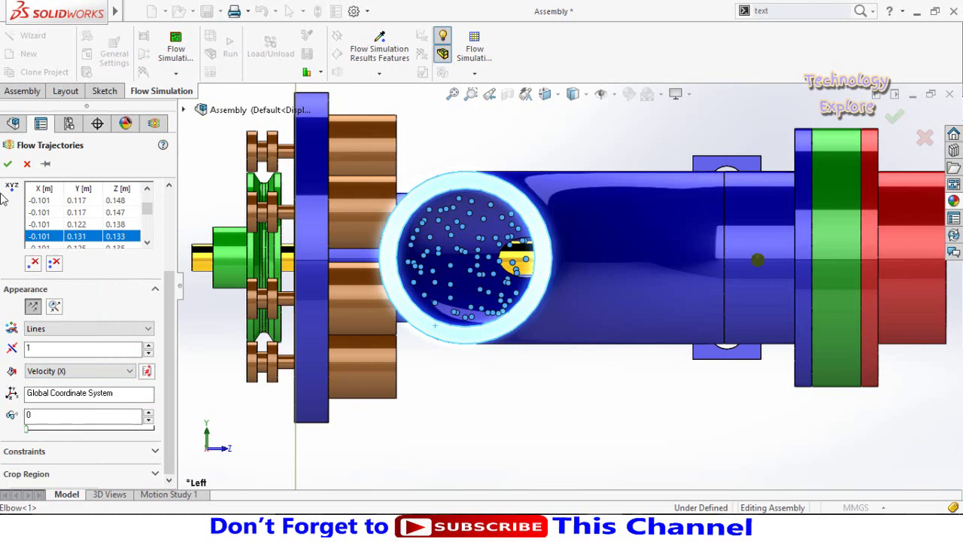
left_click(10, 164)
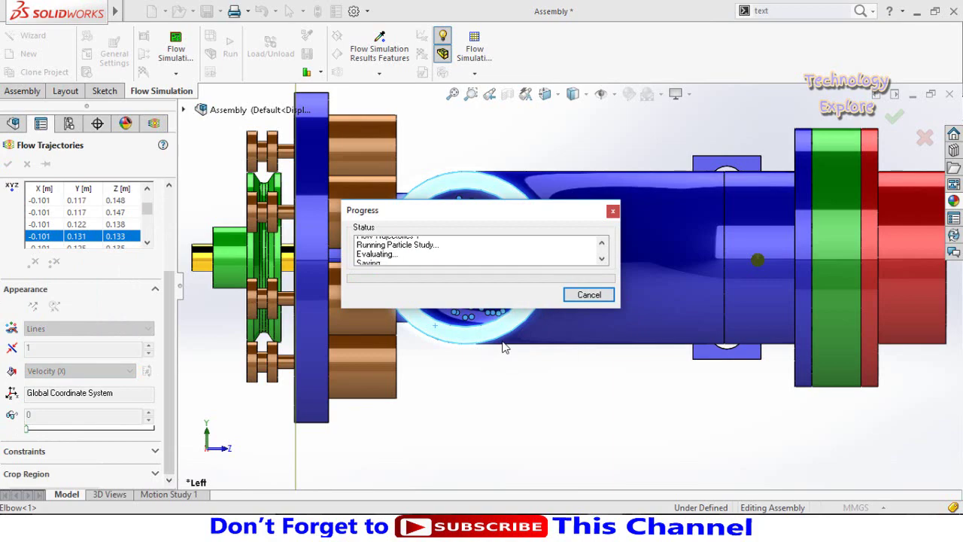
Set the Velocity (X) colour legend's minimum to 0 and its maximum to 5 m/s.
scroll(493, 384, "up", 4)
middle_click_drag(570, 379, 561, 270)
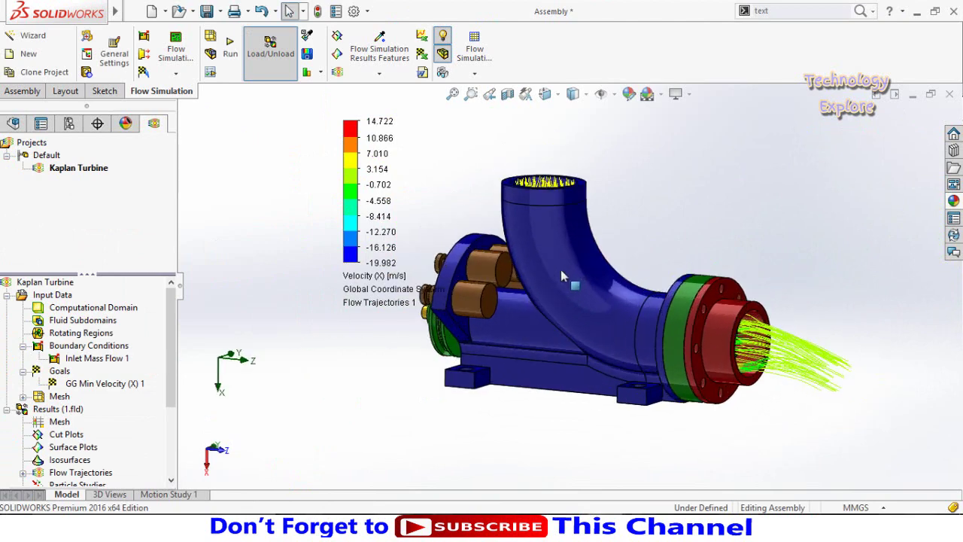
scroll(439, 196, "up", 1)
scroll(376, 253, "down", 1)
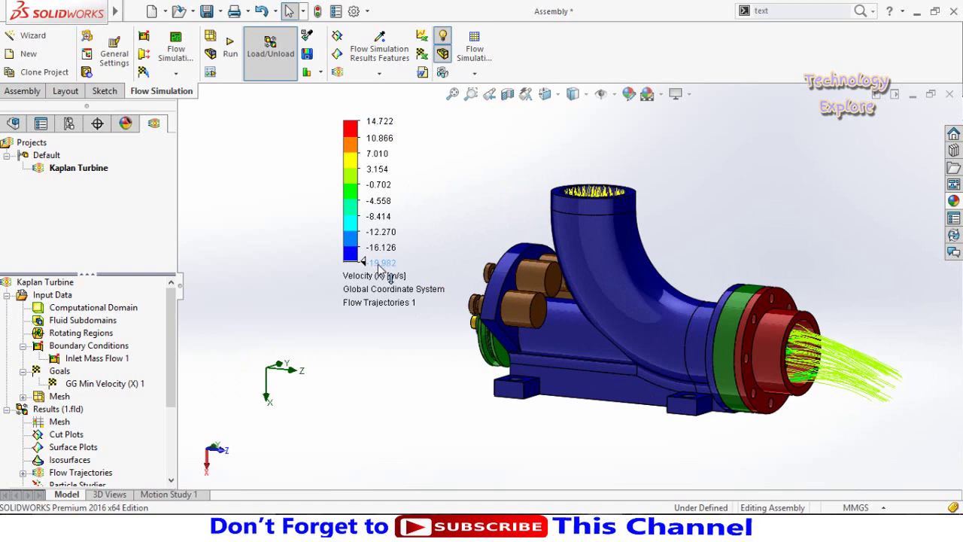
left_click(380, 265)
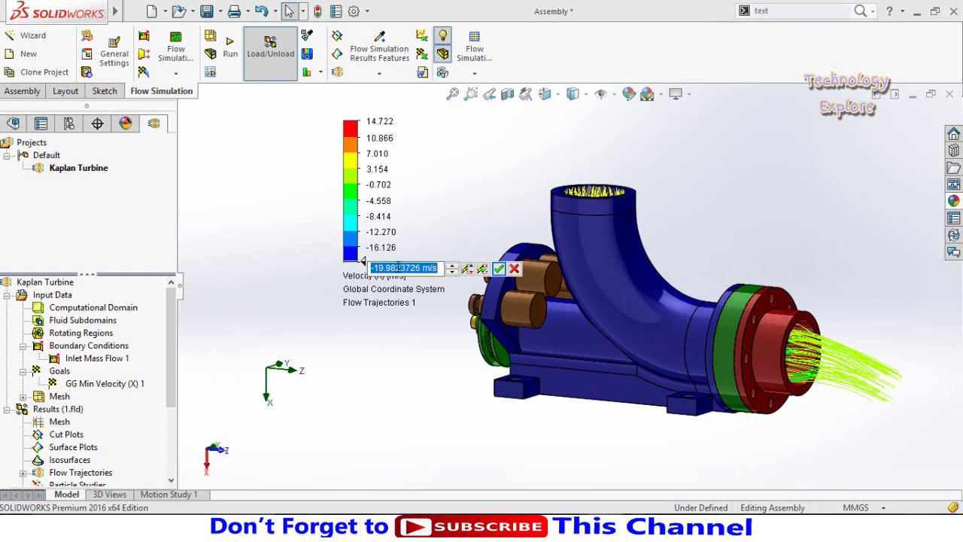
type("0")
key("Return")
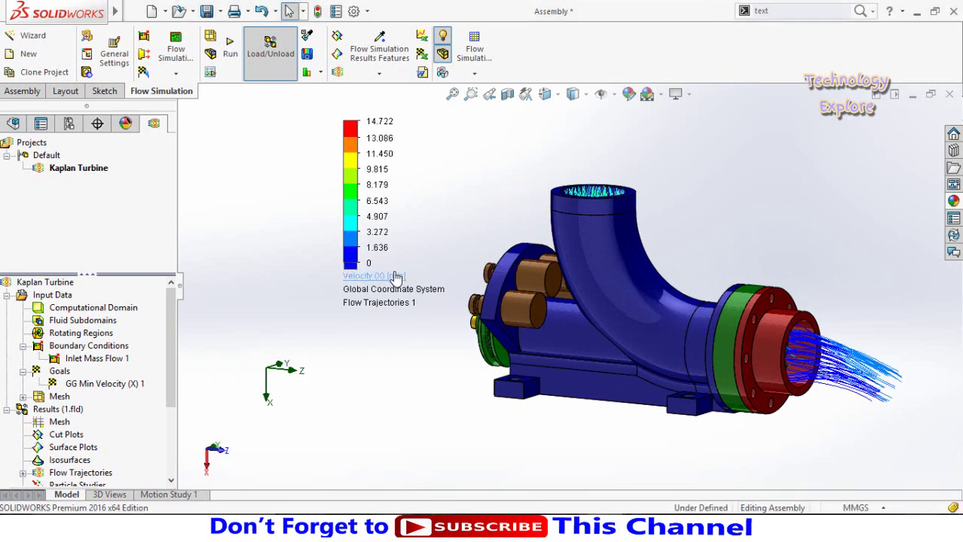
double_click(380, 123)
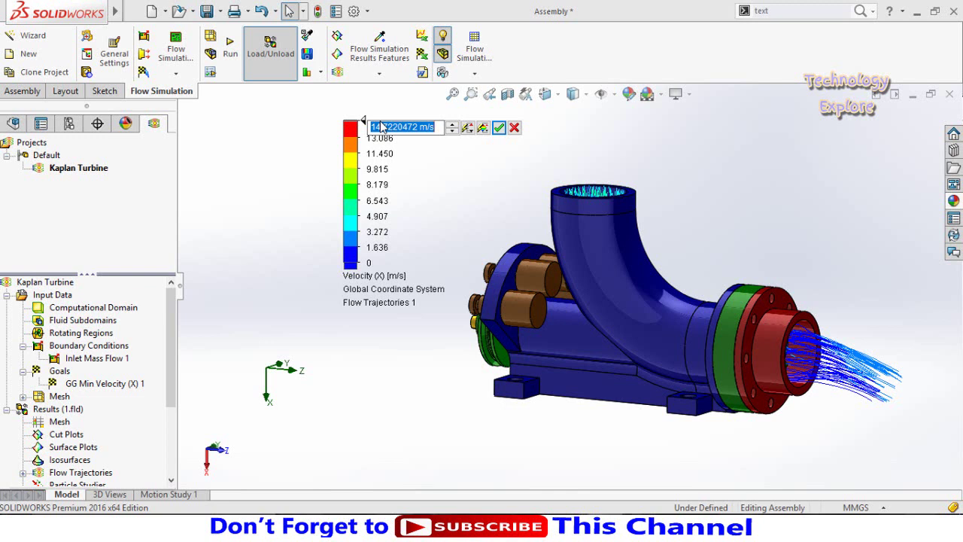
type("5")
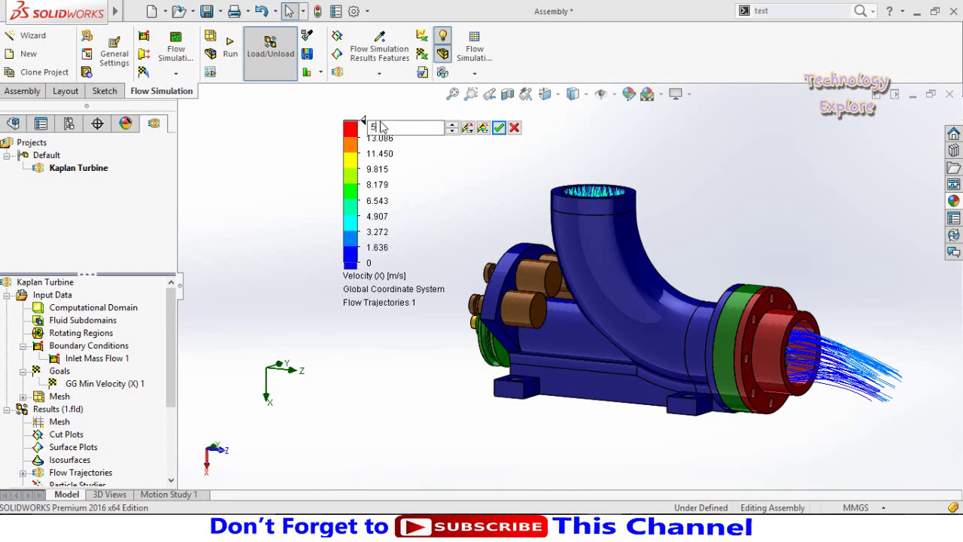
left_click(499, 128)
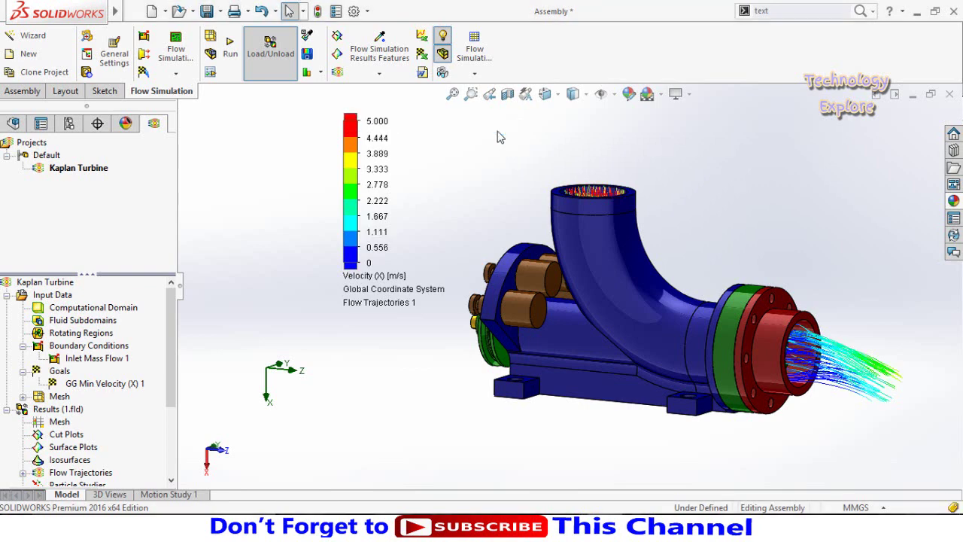
Make the blue elbow casing transparent to expose the flow trajectories inside it.
middle_click_drag(472, 216, 510, 211)
middle_click_drag(695, 342, 601, 274)
left_click(600, 271)
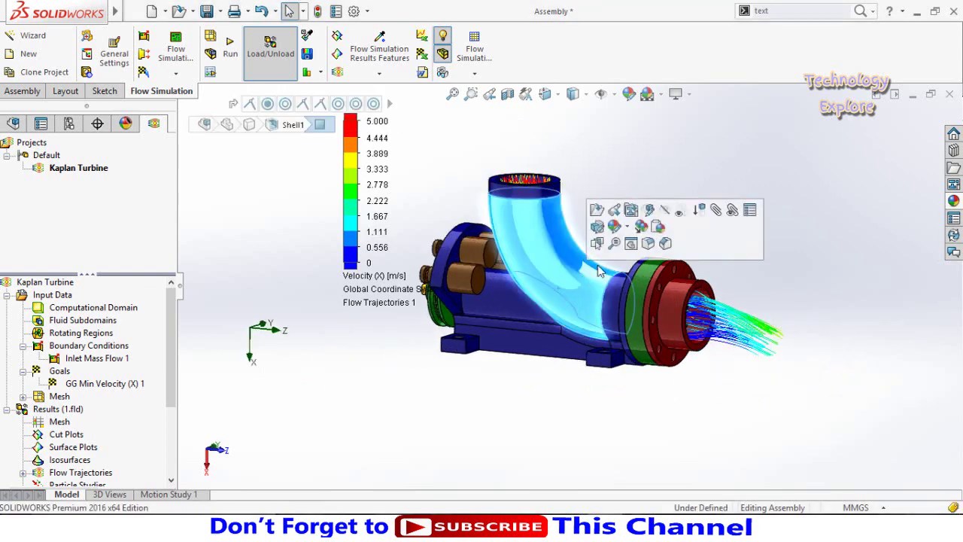
left_click(680, 211)
left_click(639, 227)
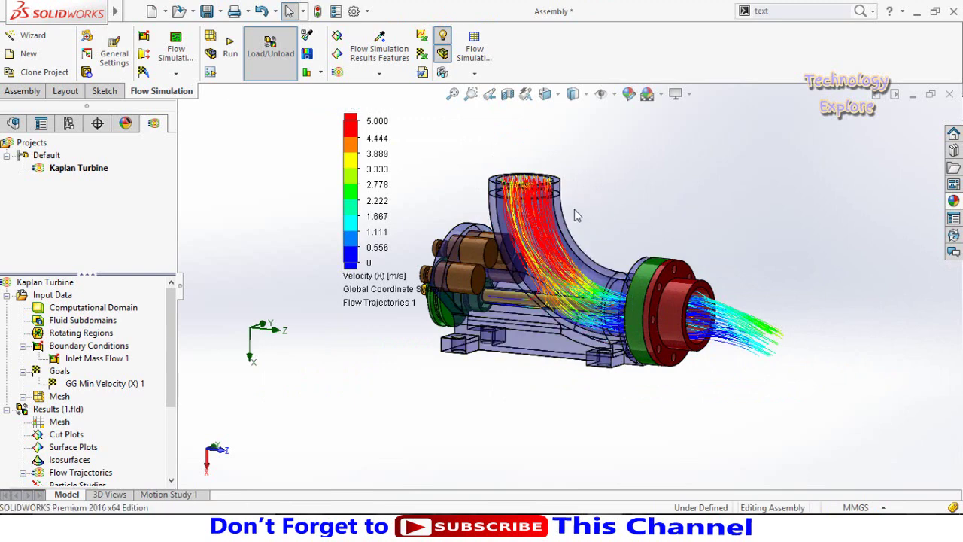
Examine the flow trajectories through the transparent elbow, along the main shaft and out of the outlet flange.
middle_click_drag(636, 214, 627, 202)
scroll(596, 213, "down", 2)
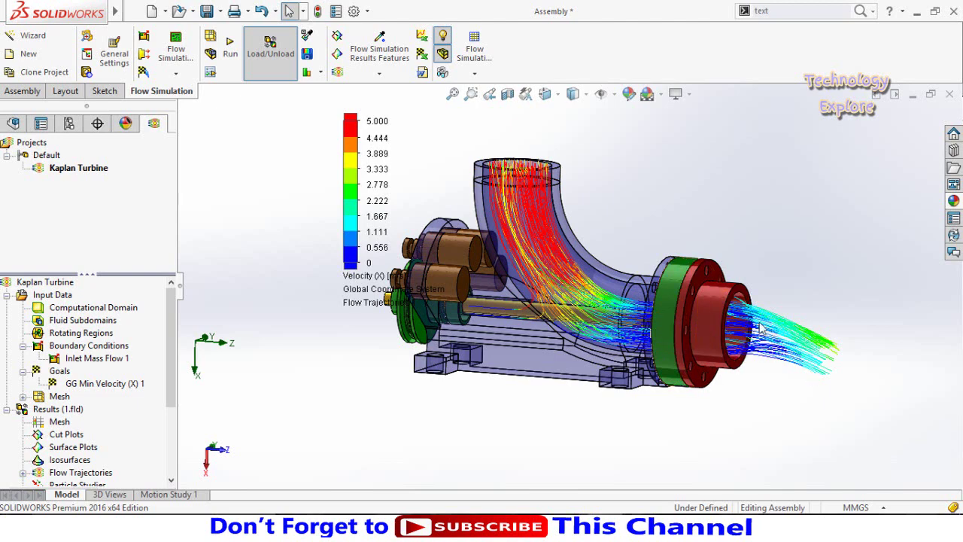
scroll(756, 350, "up", 3)
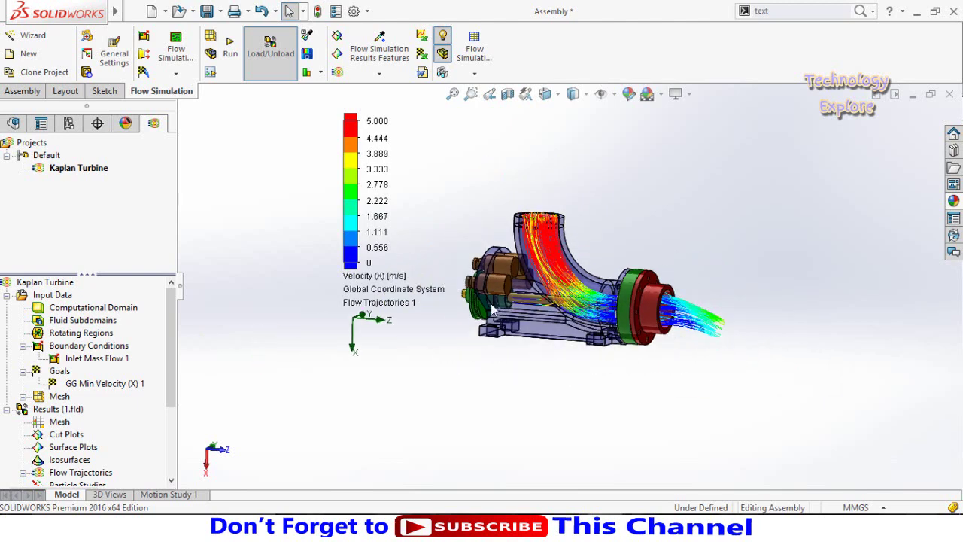
scroll(493, 307, "down", 3)
scroll(586, 295, "down", 2)
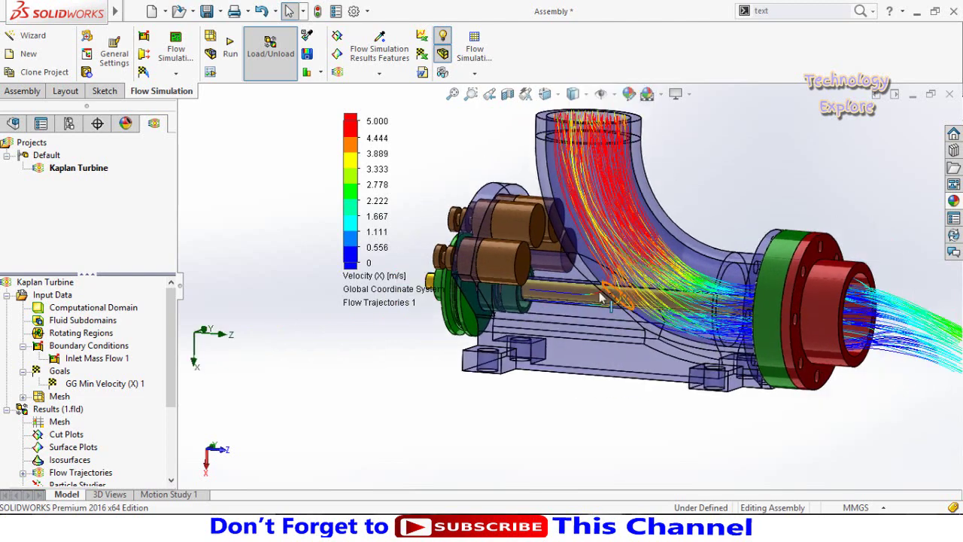
scroll(616, 290, "down", 2)
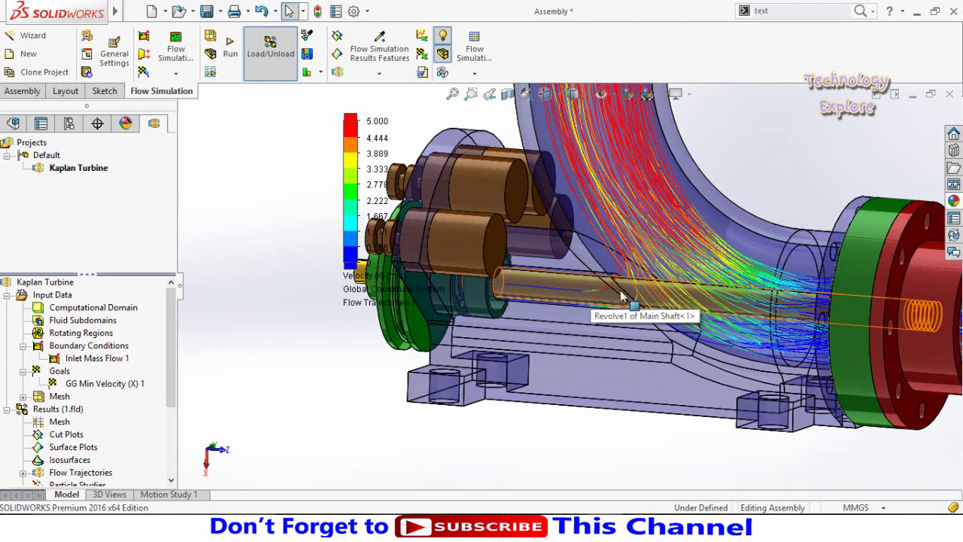
scroll(519, 304, "up", 3)
scroll(520, 304, "down", 2)
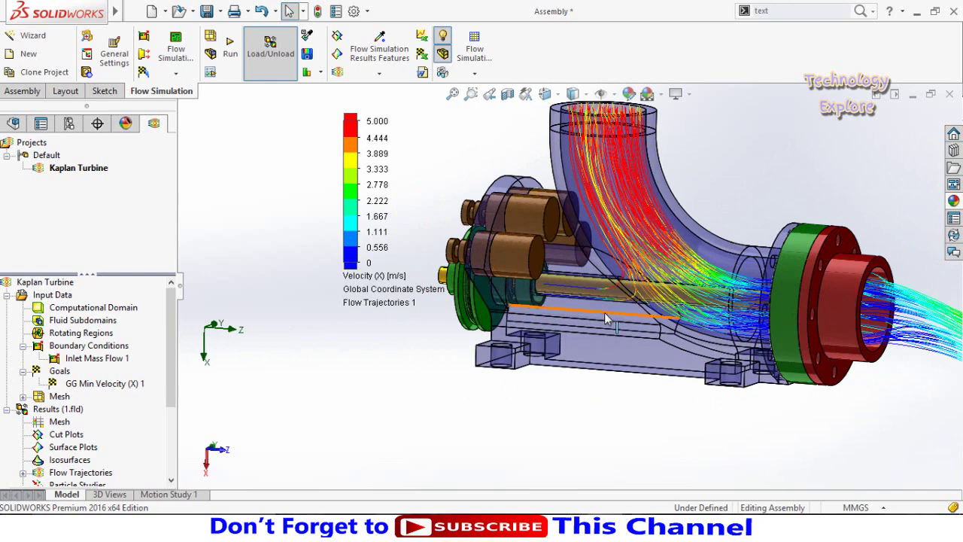
scroll(607, 318, "up", 2)
scroll(552, 296, "down", 3)
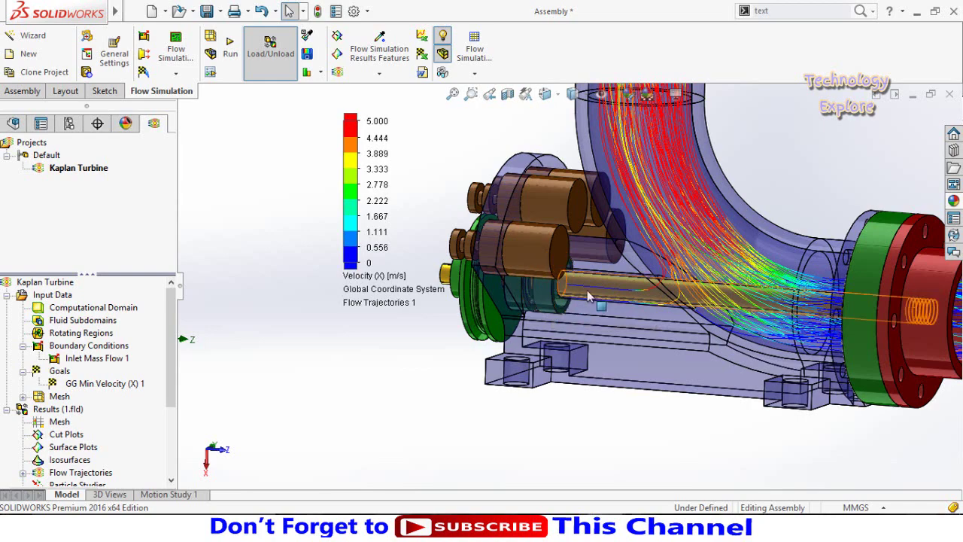
scroll(588, 291, "up", 1)
scroll(587, 292, "up", 1)
scroll(587, 292, "down", 2)
scroll(587, 292, "up", 2)
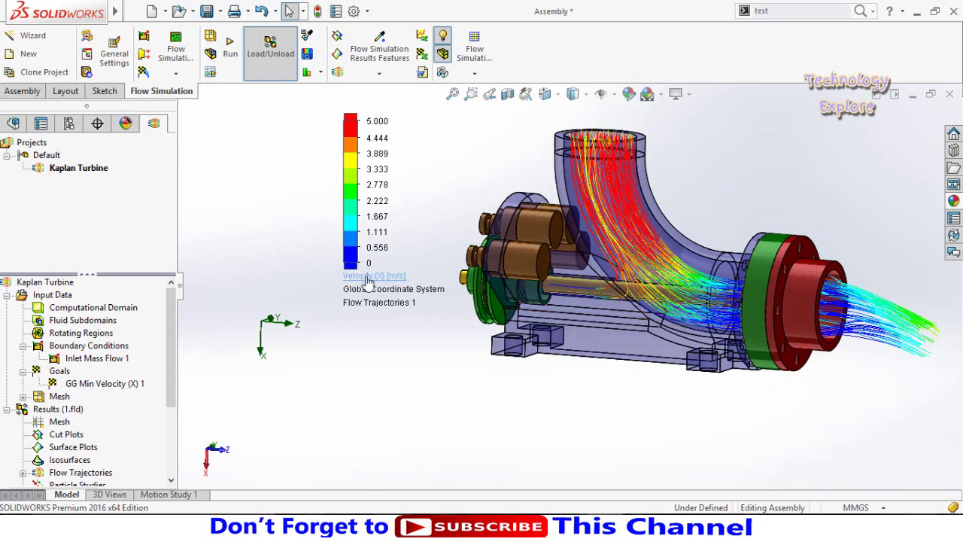
Switch the flow trajectories' colouring to Pressure and inspect the pressure along the elbow and outlet.
left_click(371, 277)
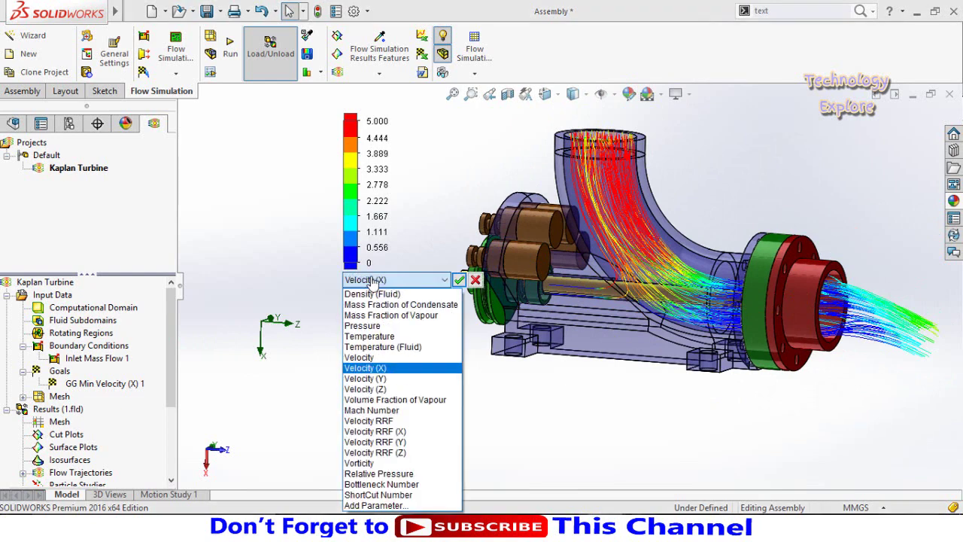
left_click(364, 325)
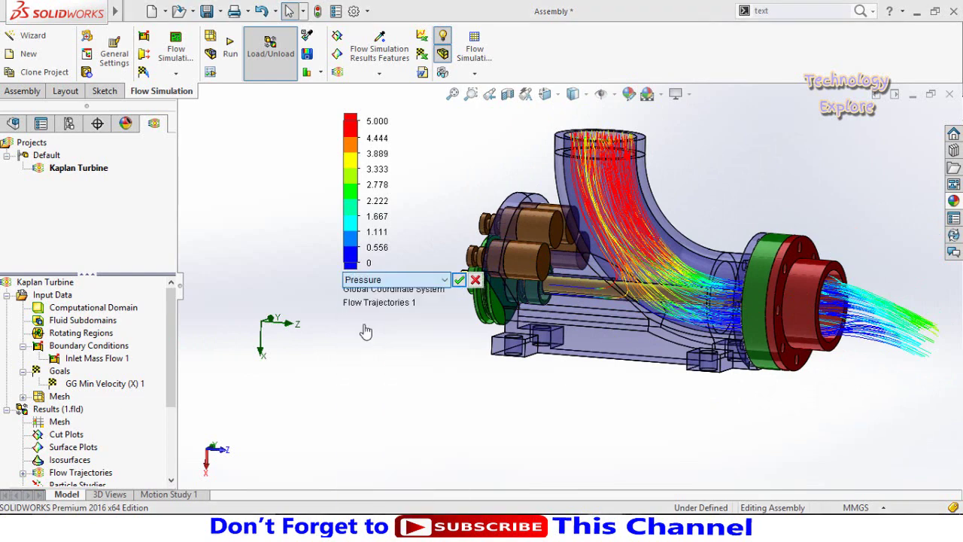
left_click(459, 281)
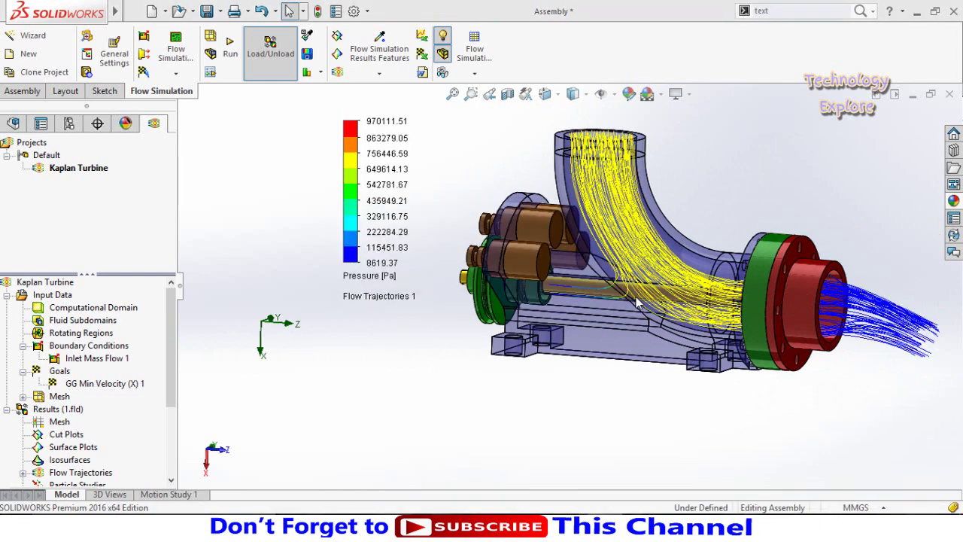
scroll(570, 304, "up", 2)
scroll(717, 260, "down", 2)
scroll(717, 260, "up", 3)
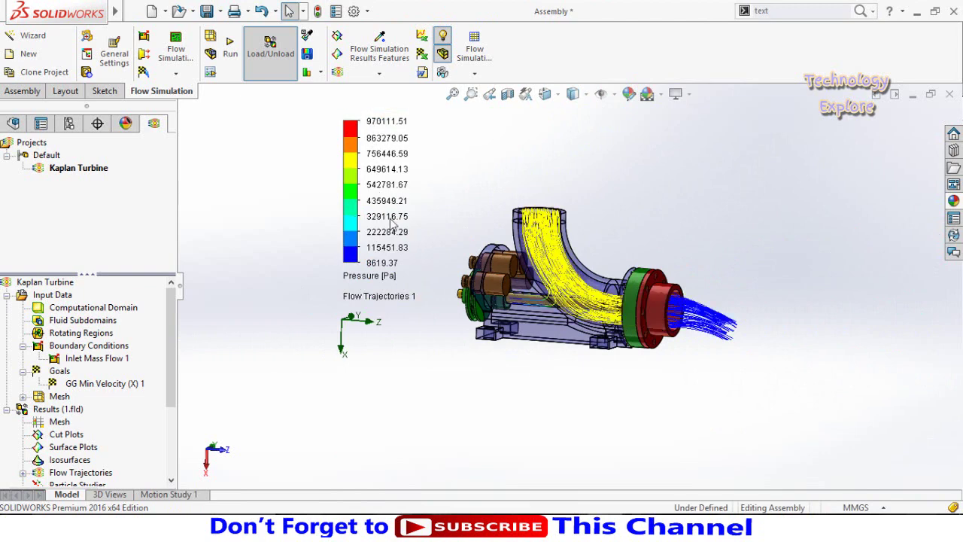
Colour the flow trajectories by Velocity and set the legend's maximum to 5 m/s.
scroll(525, 296, "down", 3)
left_click(369, 275)
left_click(385, 370)
scroll(538, 378, "up", 3)
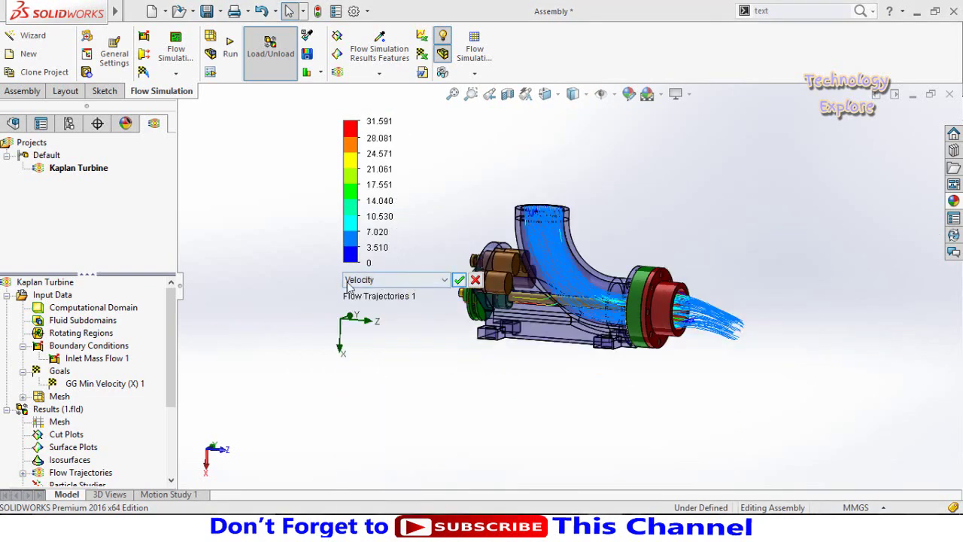
left_click(459, 280)
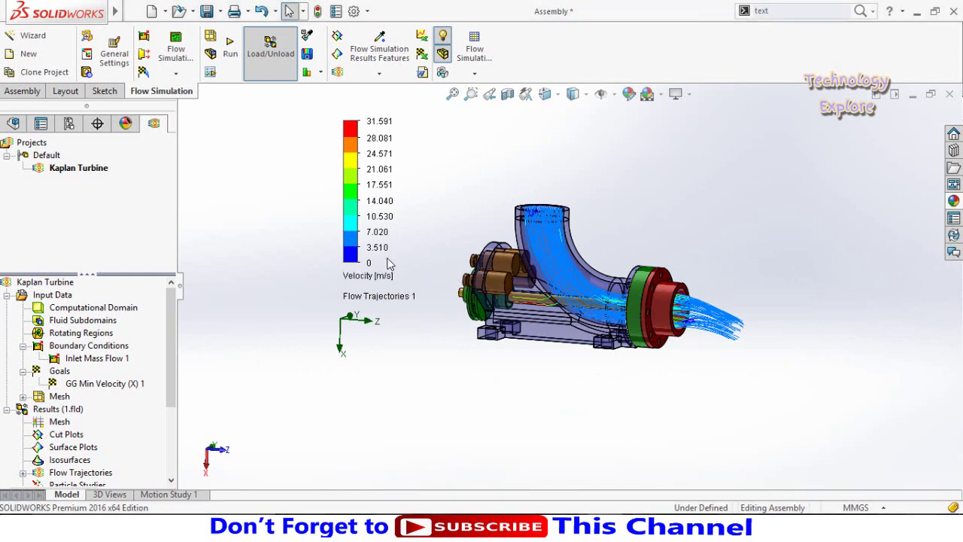
left_click(374, 129)
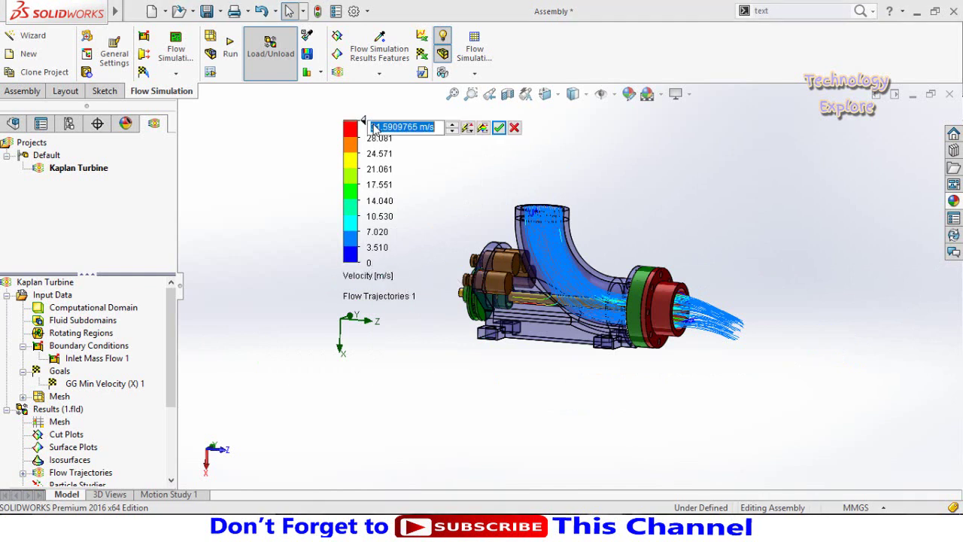
type("5")
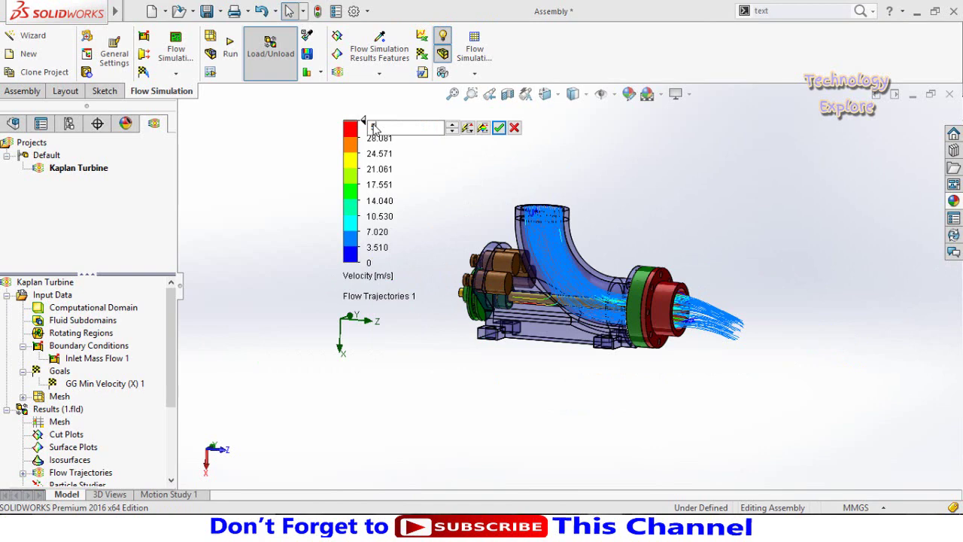
left_click(499, 128)
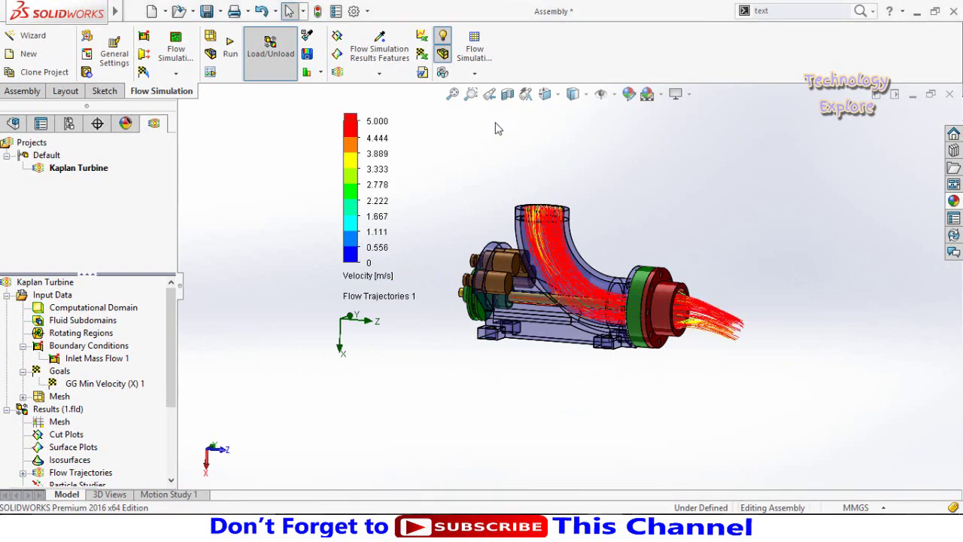
Examine the velocity-coloured flow trajectories from the elbow inlet along the main shaft to the discharge outlet.
scroll(615, 323, "down", 3)
scroll(616, 323, "up", 1)
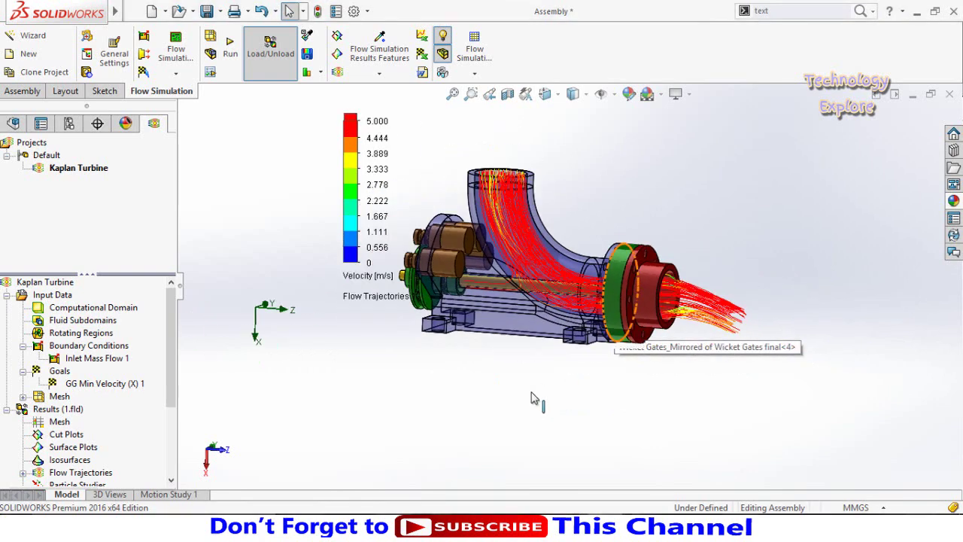
scroll(469, 268, "up", 1)
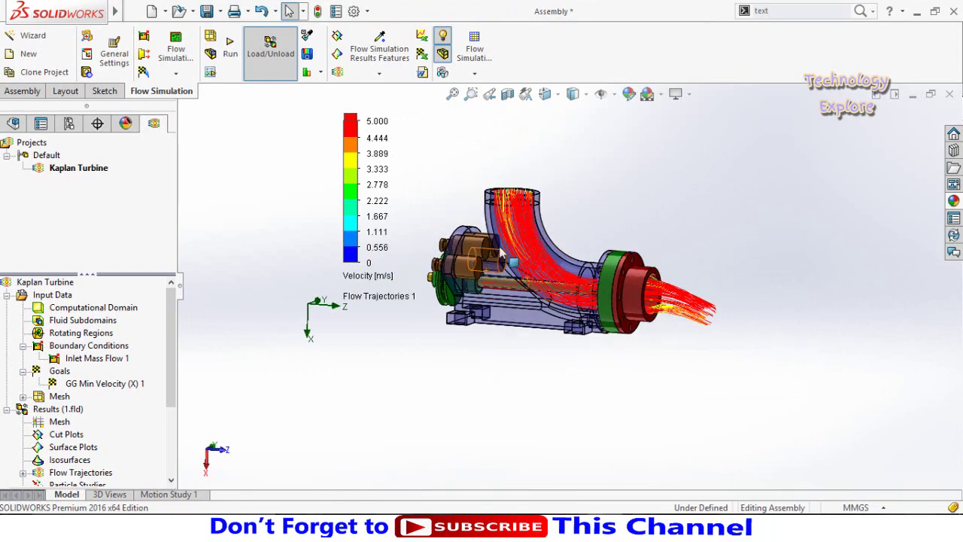
scroll(511, 224, "down", 3)
scroll(461, 279, "down", 2)
scroll(481, 282, "up", 3)
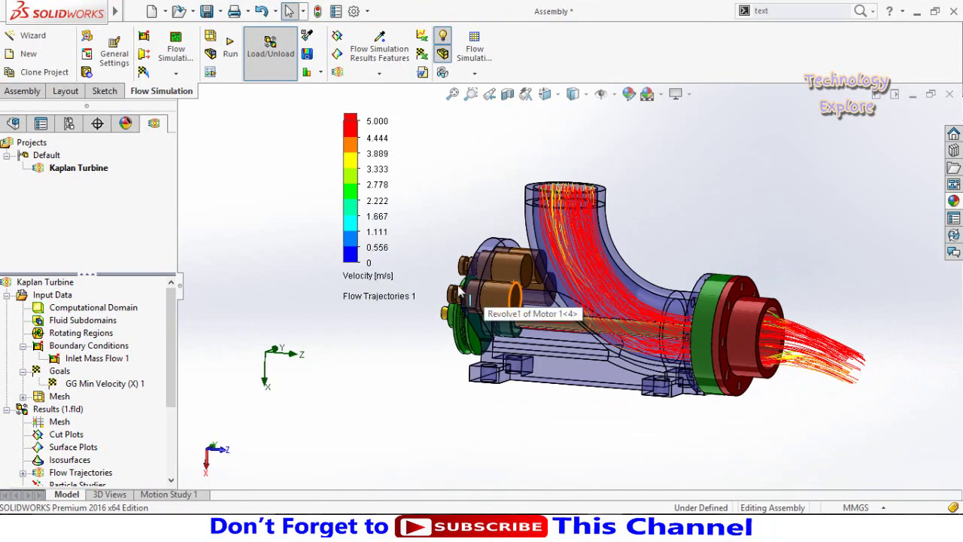
scroll(431, 278, "down", 1)
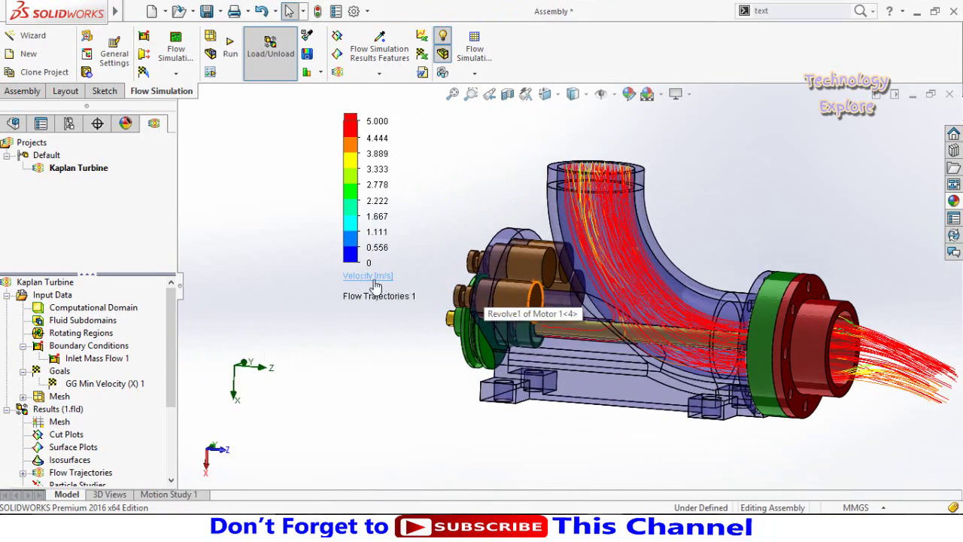
scroll(903, 336, "up", 1)
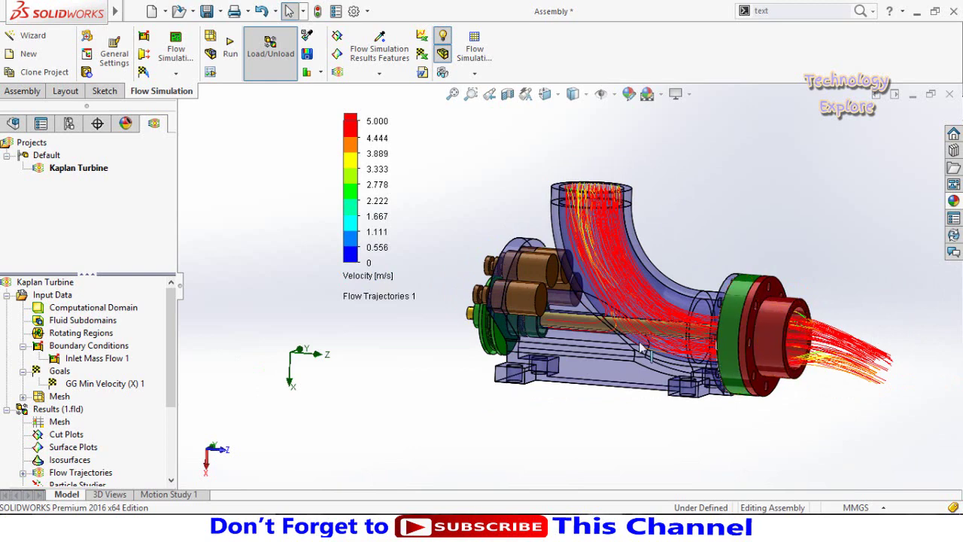
scroll(602, 281, "down", 2)
scroll(709, 340, "up", 3)
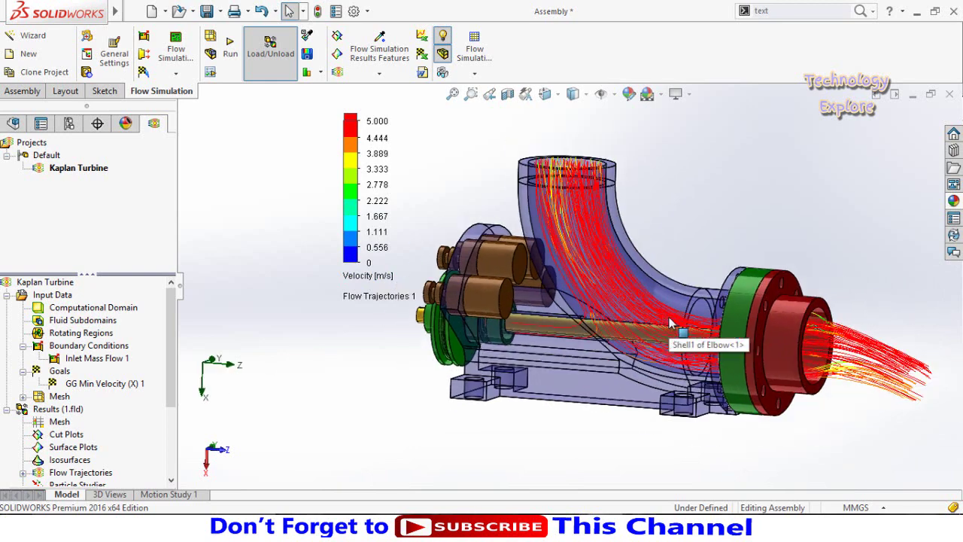
Make the green wicket gates housing and the red discharge tube transparent to expose the flow inside them.
left_click(691, 340)
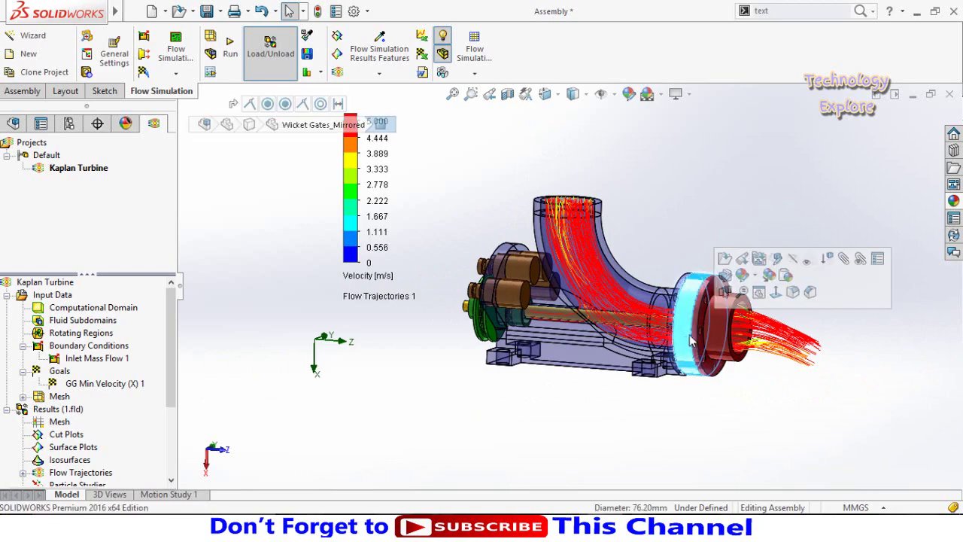
left_click(810, 261)
left_click(728, 323)
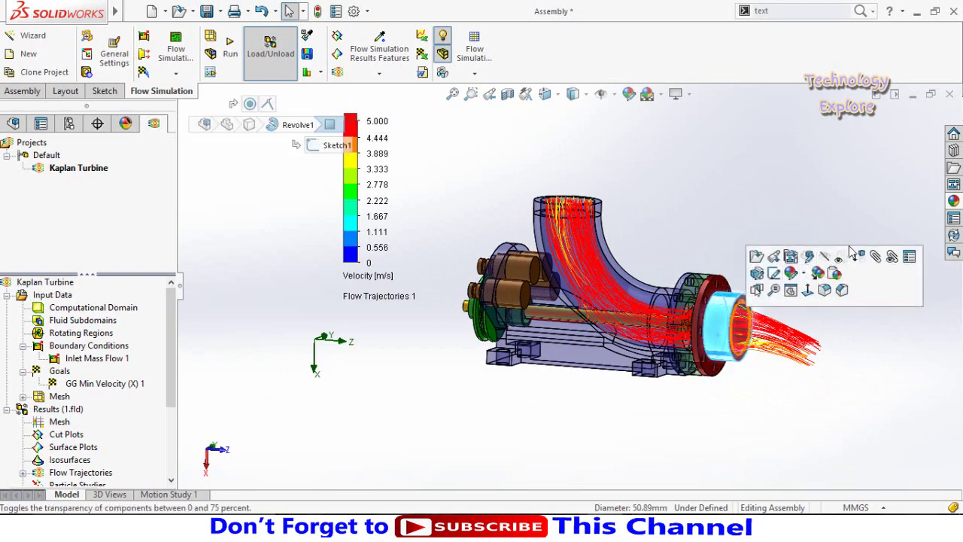
left_click(840, 257)
Examine the flow trajectories through the wicket gates, runner blades and discharge tube, close up and from several angles.
scroll(711, 361, "down", 4)
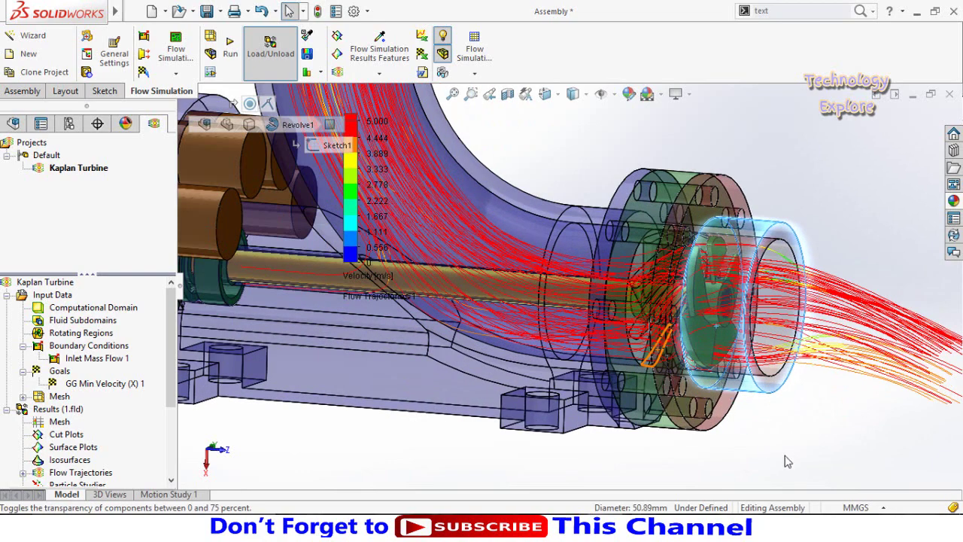
scroll(646, 315, "down", 3)
scroll(645, 312, "down", 3)
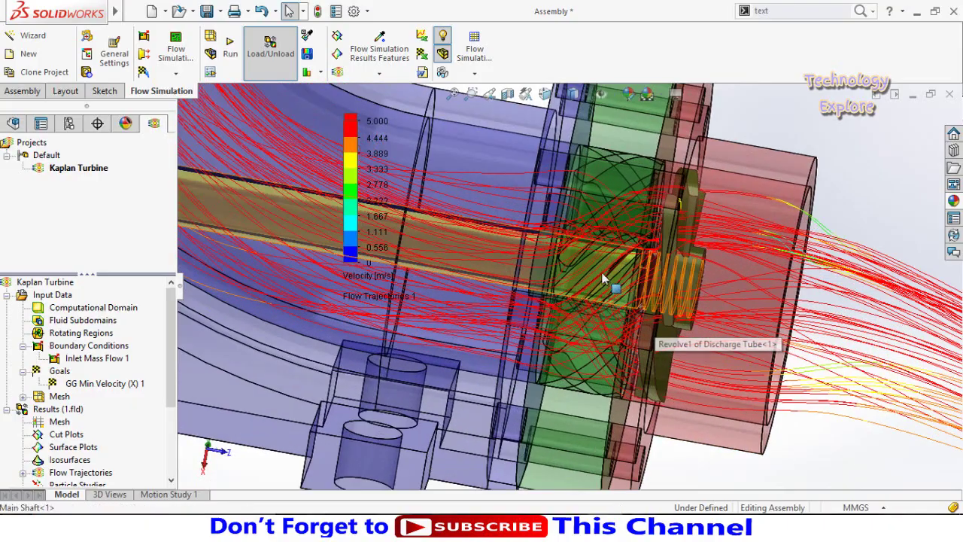
middle_click_drag(601, 278, 594, 232)
scroll(701, 330, "up", 3)
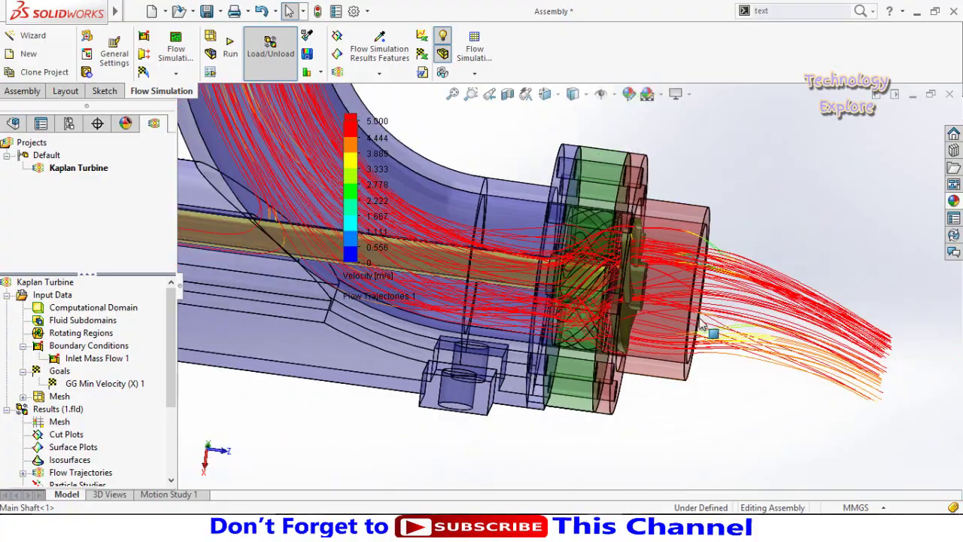
middle_click_drag(701, 329, 683, 216)
scroll(679, 204, "down", 3)
middle_click_drag(649, 165, 750, 333, "ctrl")
scroll(692, 324, "up", 5)
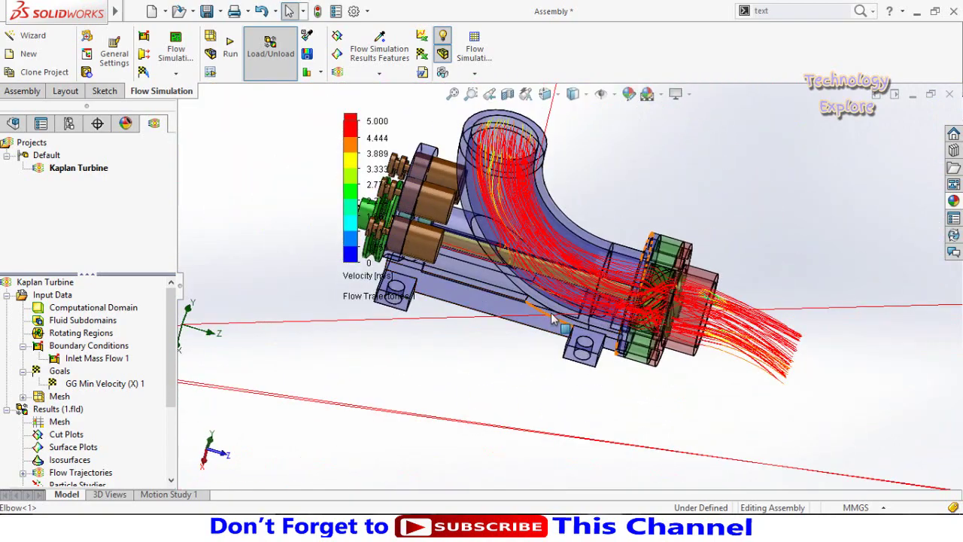